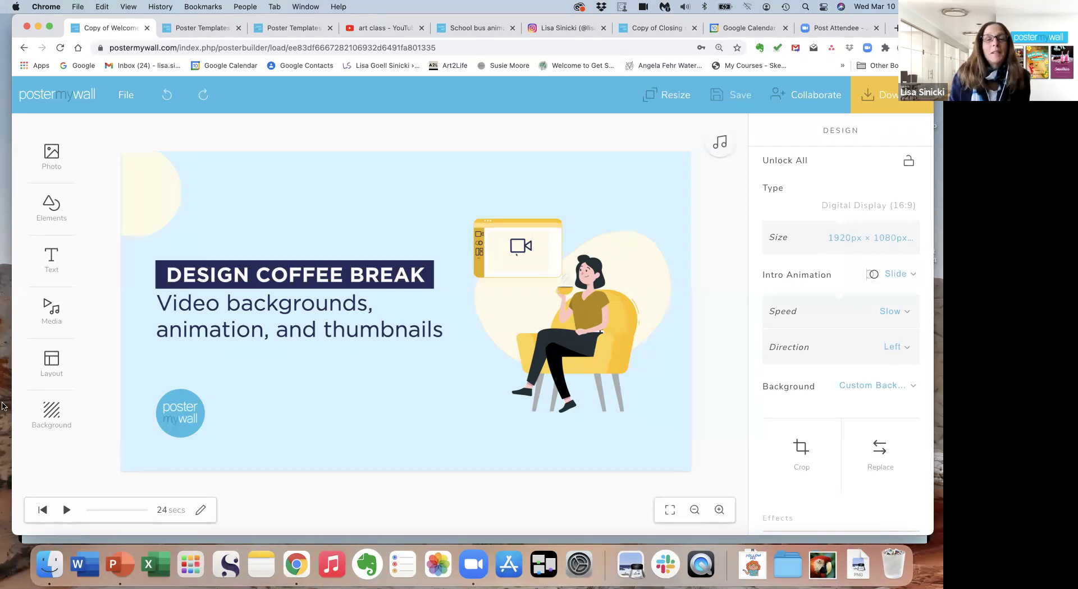
Browse the Church templates and open the Live Streaming video template for customizing.
left_click(196, 29)
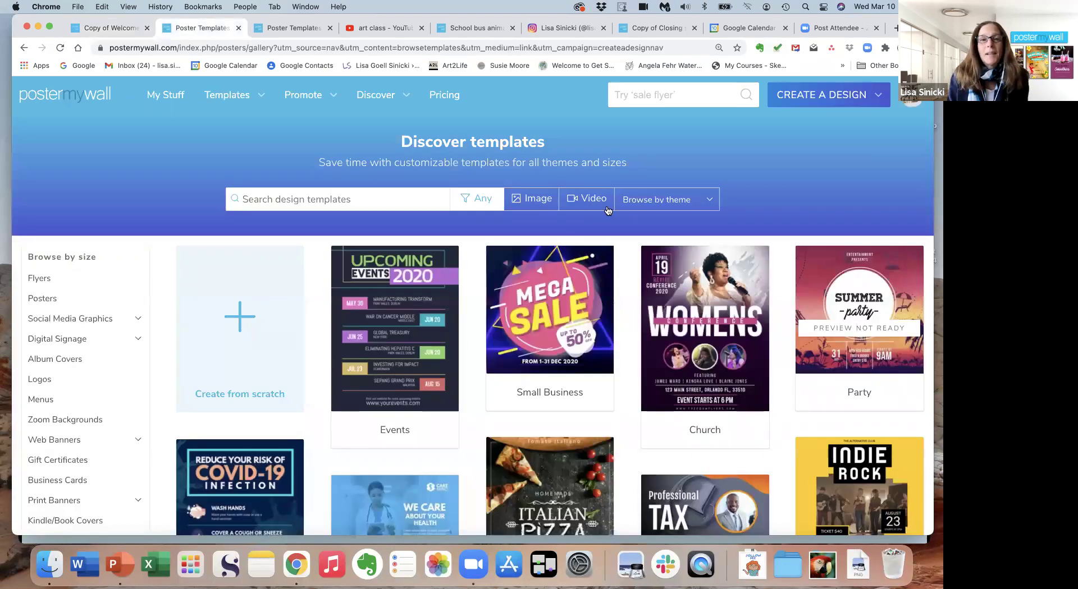
left_click(374, 201)
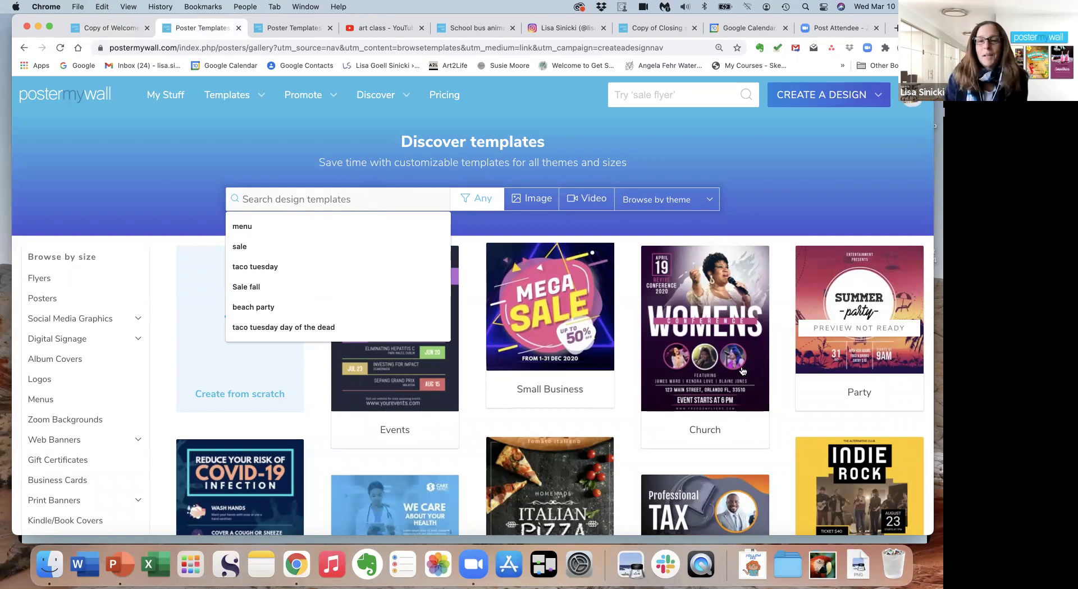
left_click(701, 429)
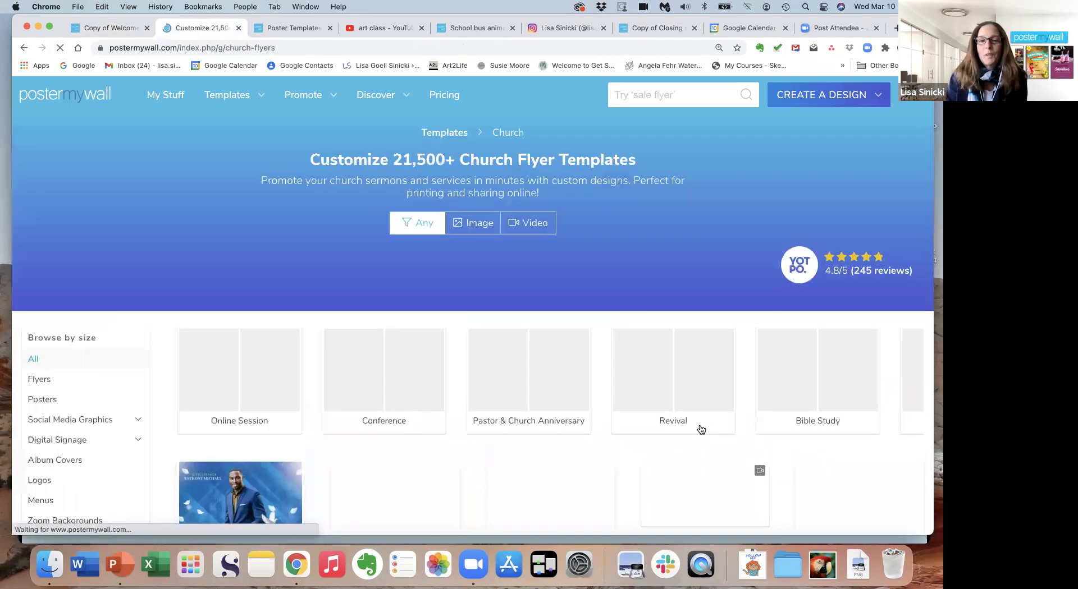
scroll(544, 447, "down", 10)
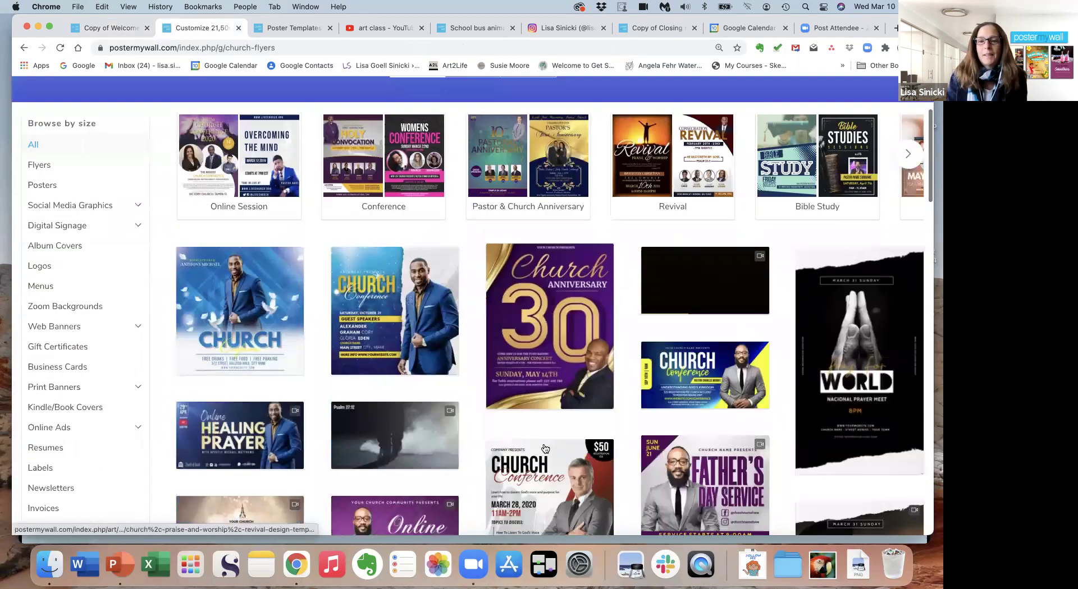
scroll(544, 447, "down", 10)
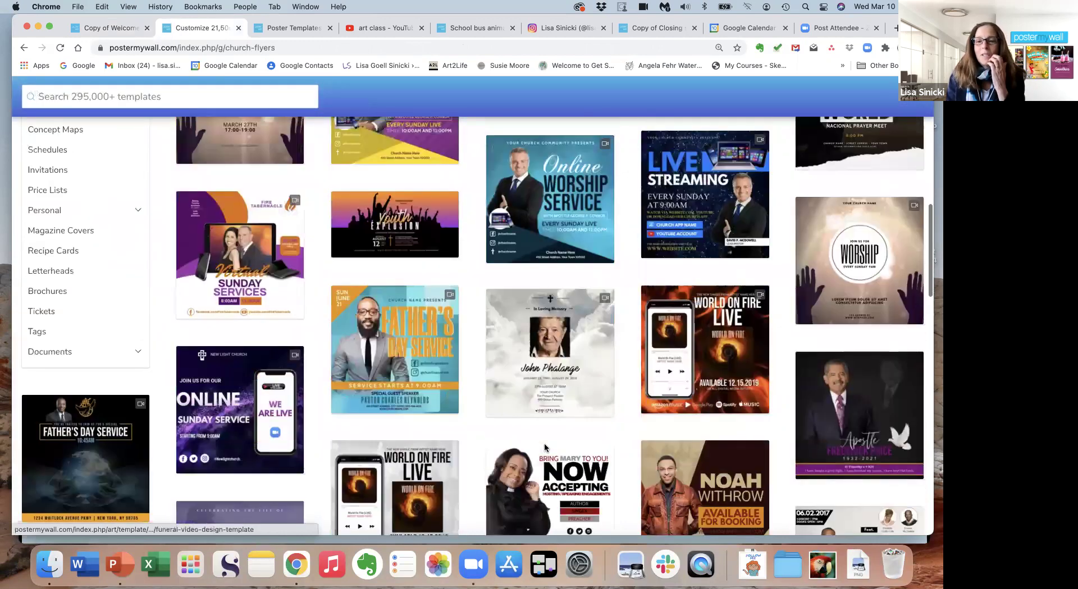
scroll(544, 448, "down", 6)
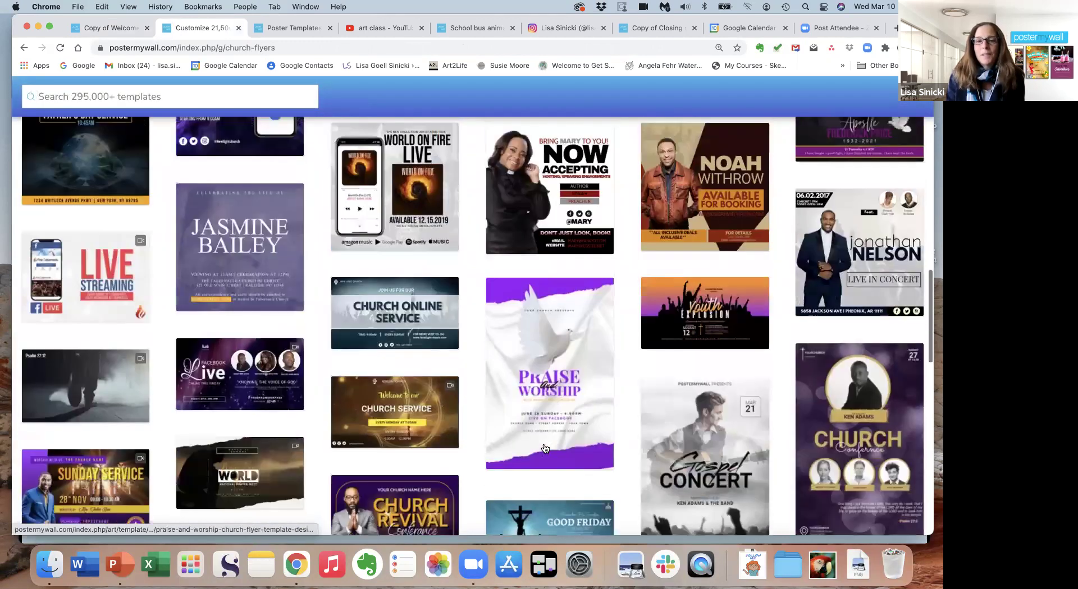
scroll(545, 448, "down", 3)
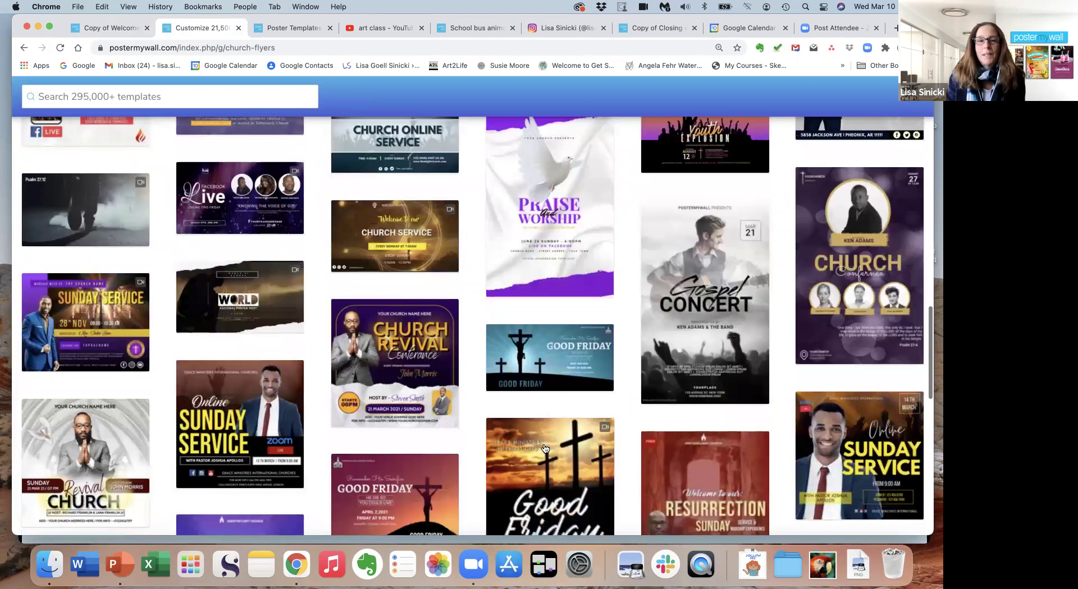
scroll(544, 448, "down", 3)
scroll(544, 448, "up", 5)
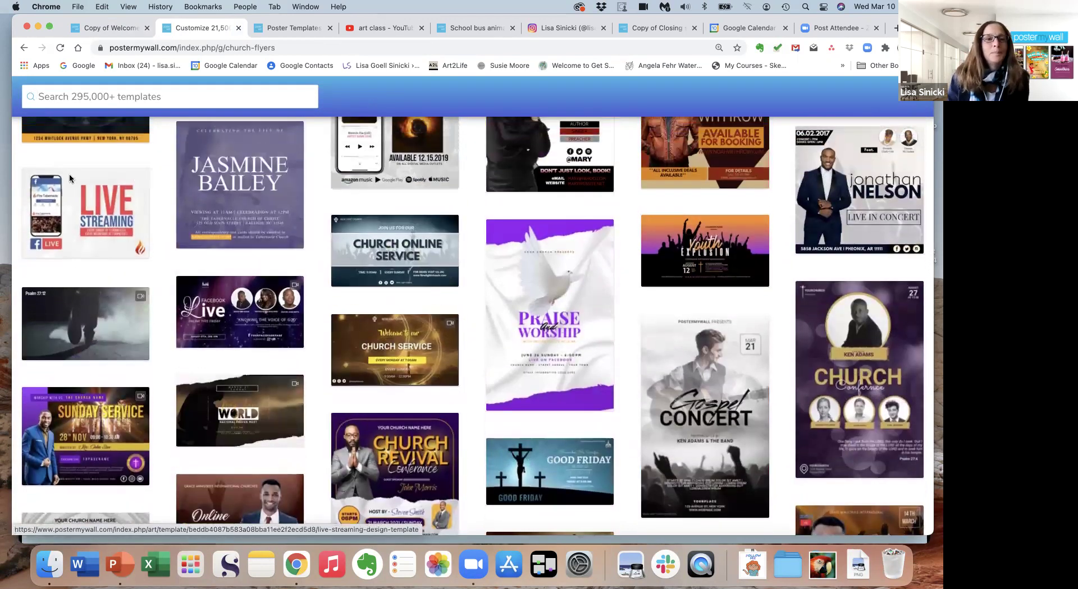
left_click(70, 174)
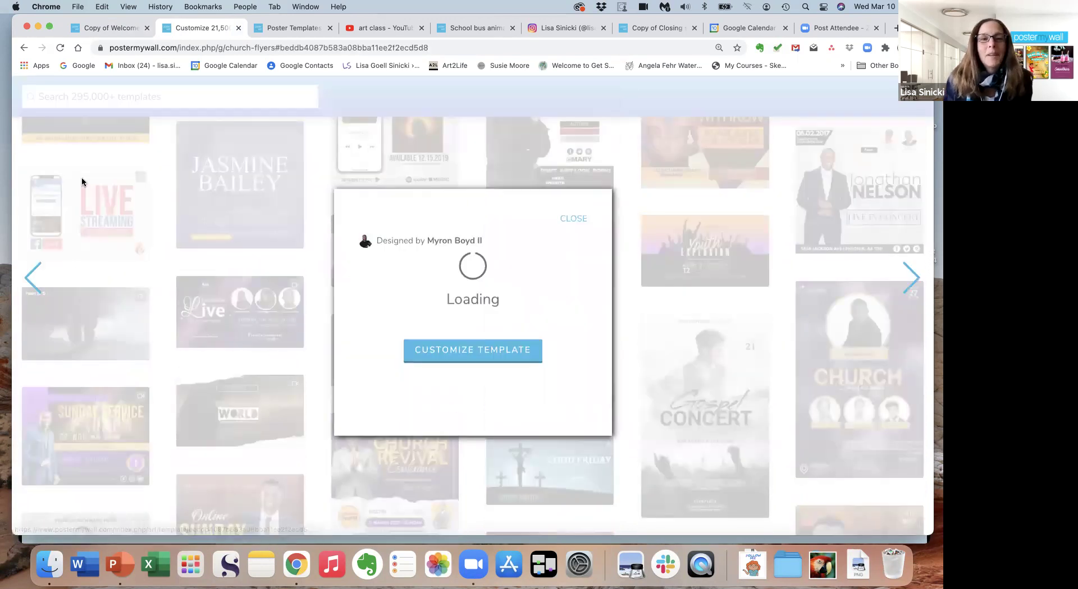
left_click(479, 468)
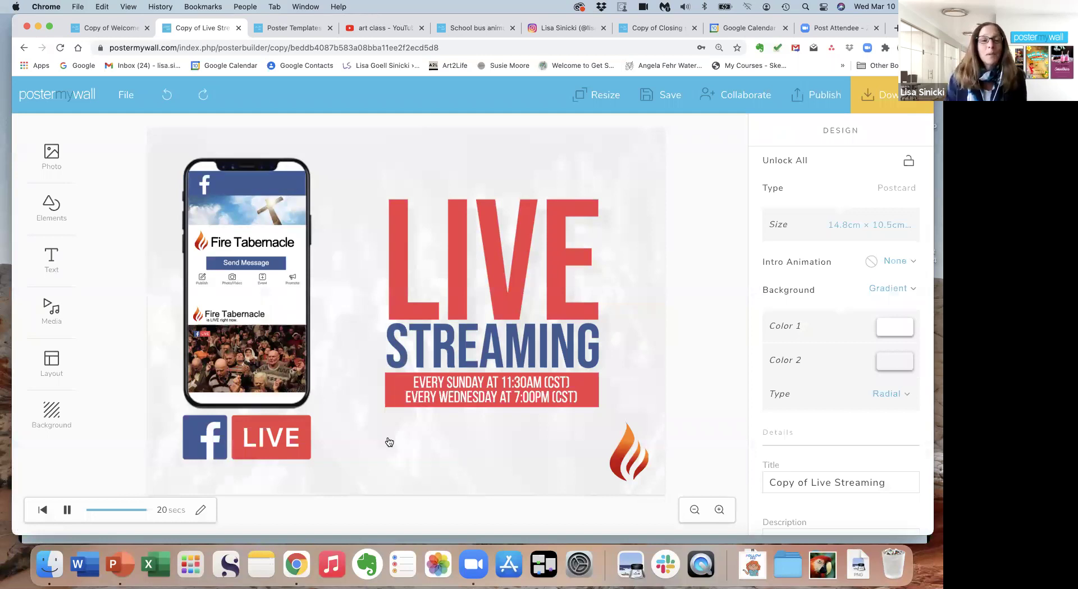
Lower the crowd video's opacity to 52, trying Black & White before returning to No Filter.
left_click(389, 442)
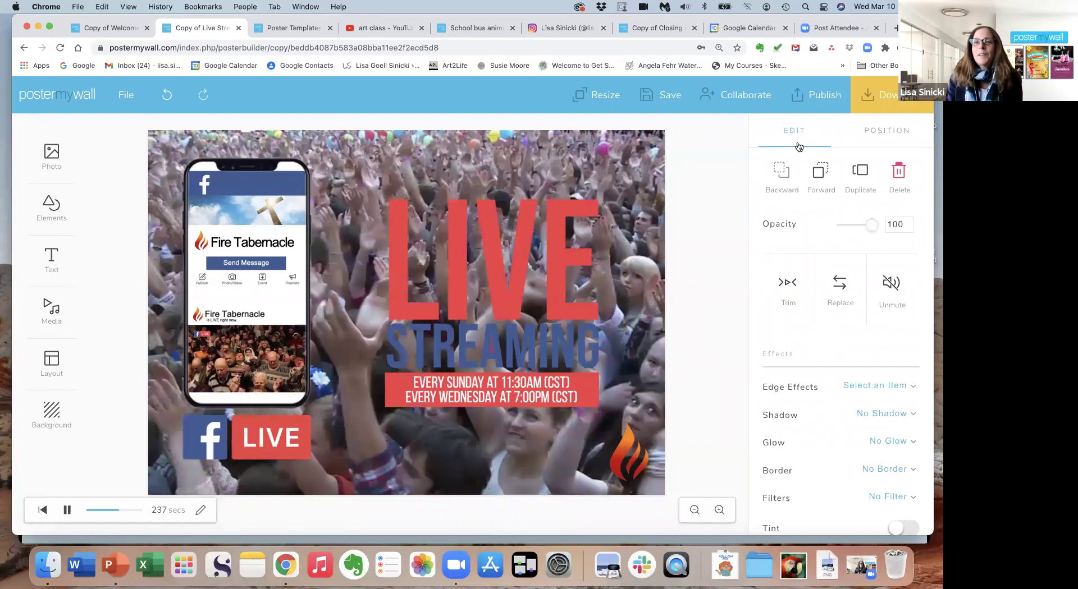
left_click_drag(873, 227, 861, 229)
scroll(807, 398, "down", 3)
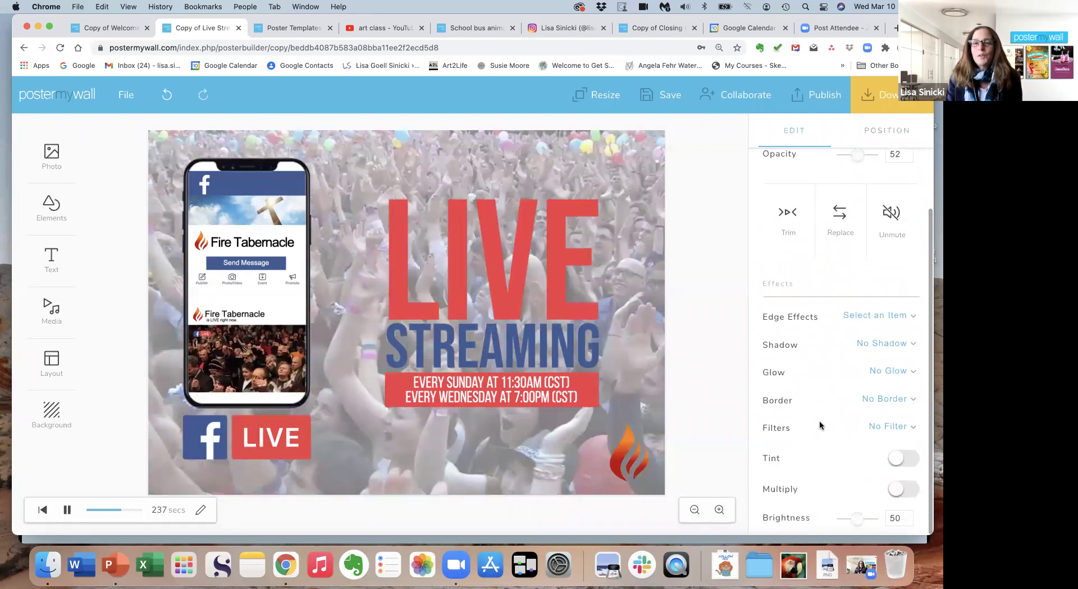
left_click(892, 428)
left_click(829, 457)
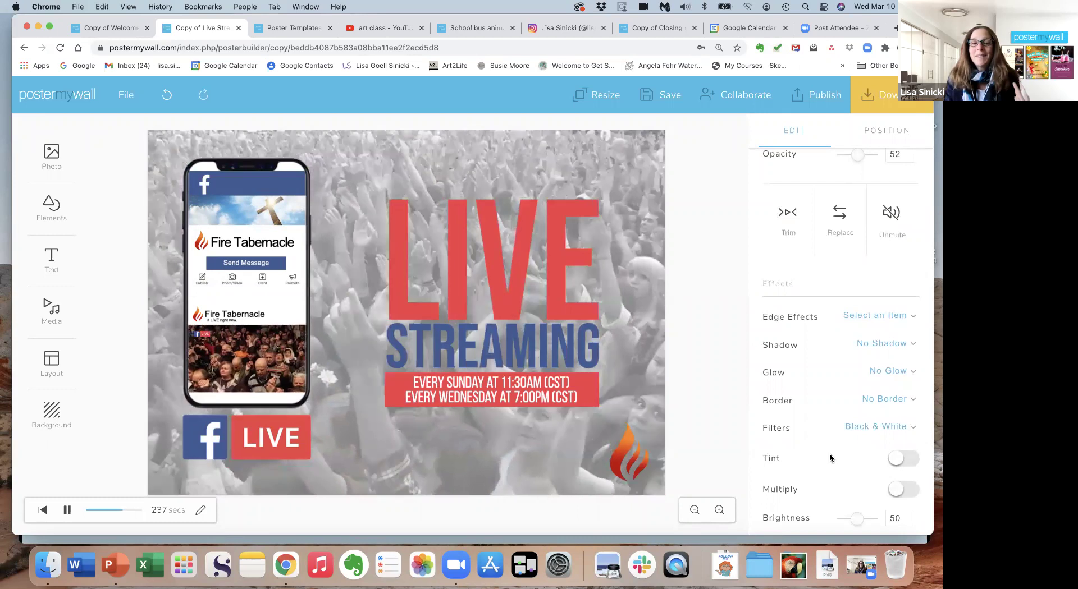
left_click(875, 428)
left_click(789, 431)
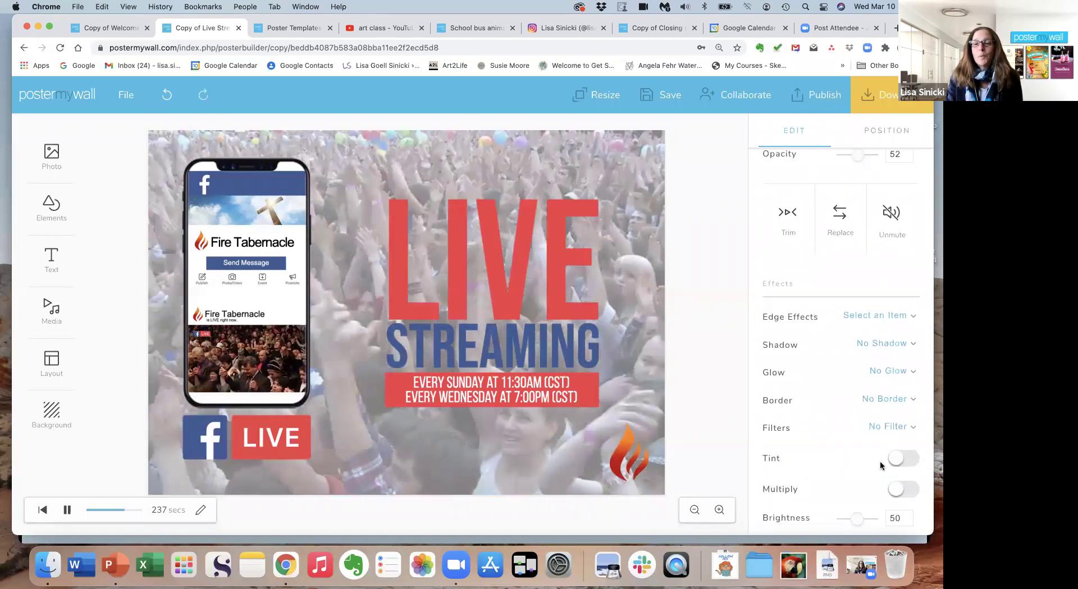
Turn on a colour tint for the video, picking pink and then adjusting it to green.
left_click(898, 462)
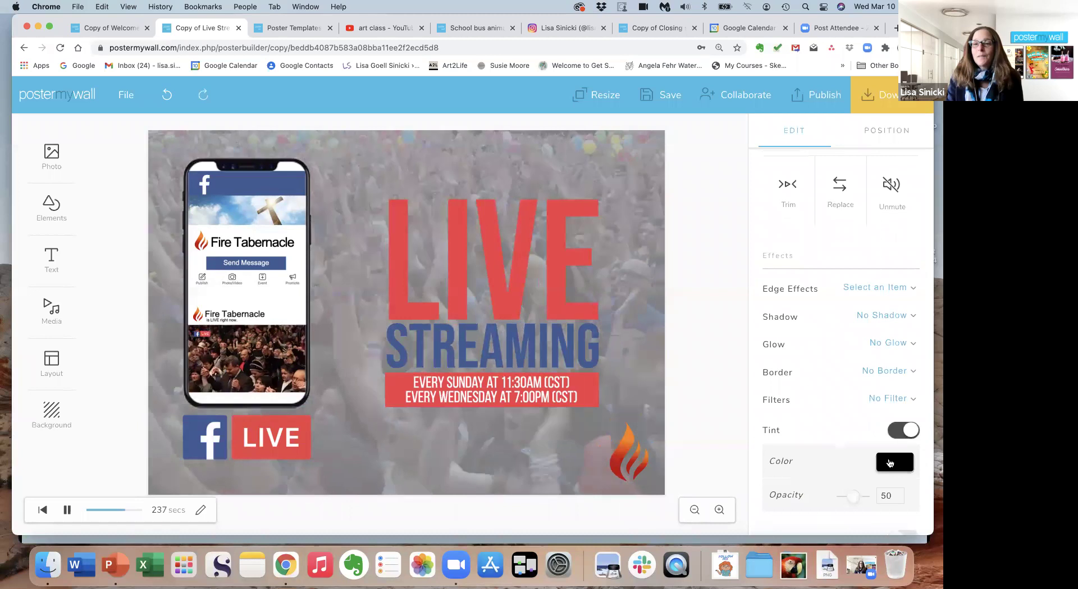
left_click(892, 465)
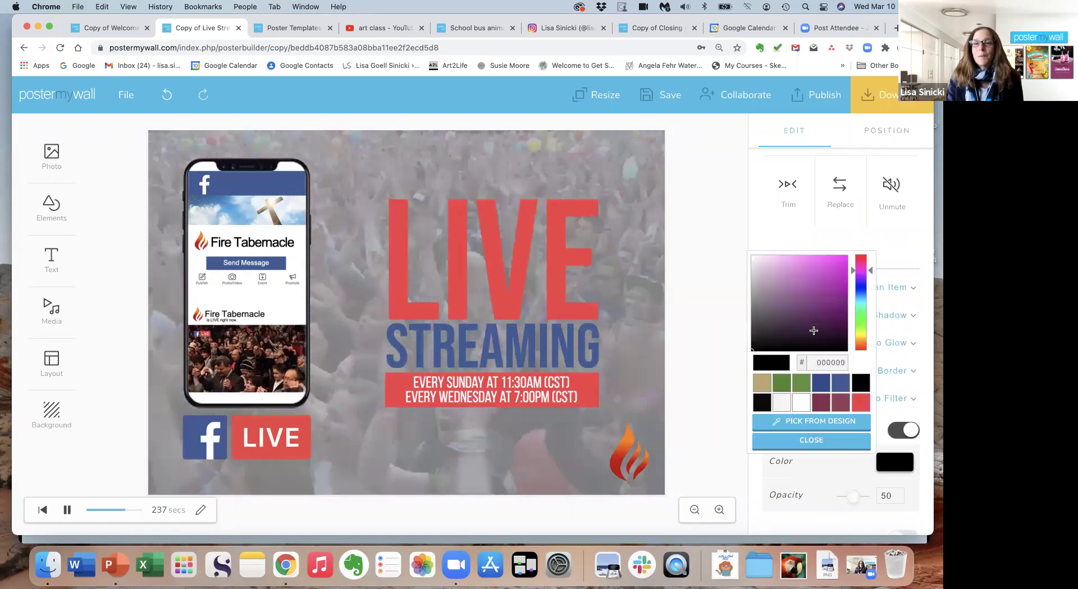
left_click(818, 264)
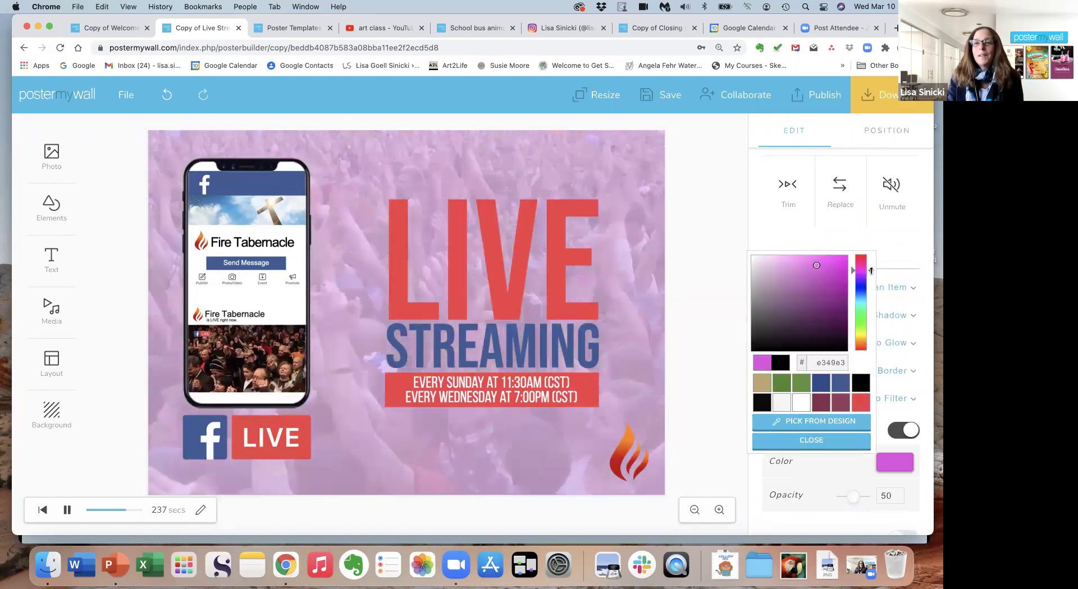
mouse_move(871, 271)
left_mouse_down()
mouse_move(868, 322)
mouse_move(863, 297)
left_mouse_up()
left_click(724, 454)
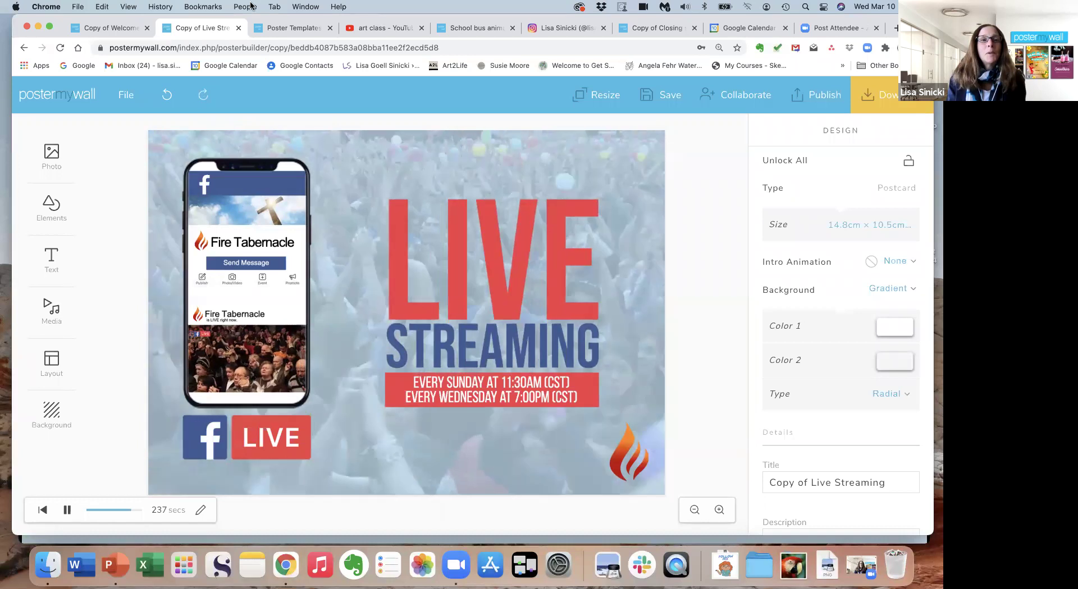
Leave the unsaved design and filter fundraising templates to Social Media Graphics, Instagram Post.
left_click(238, 28)
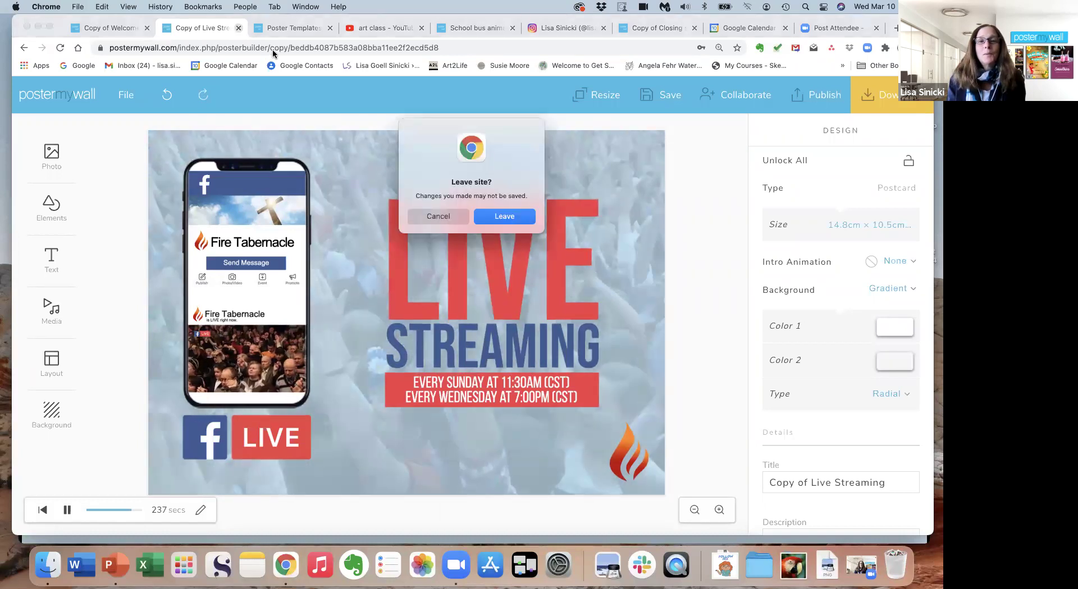
left_click(503, 219)
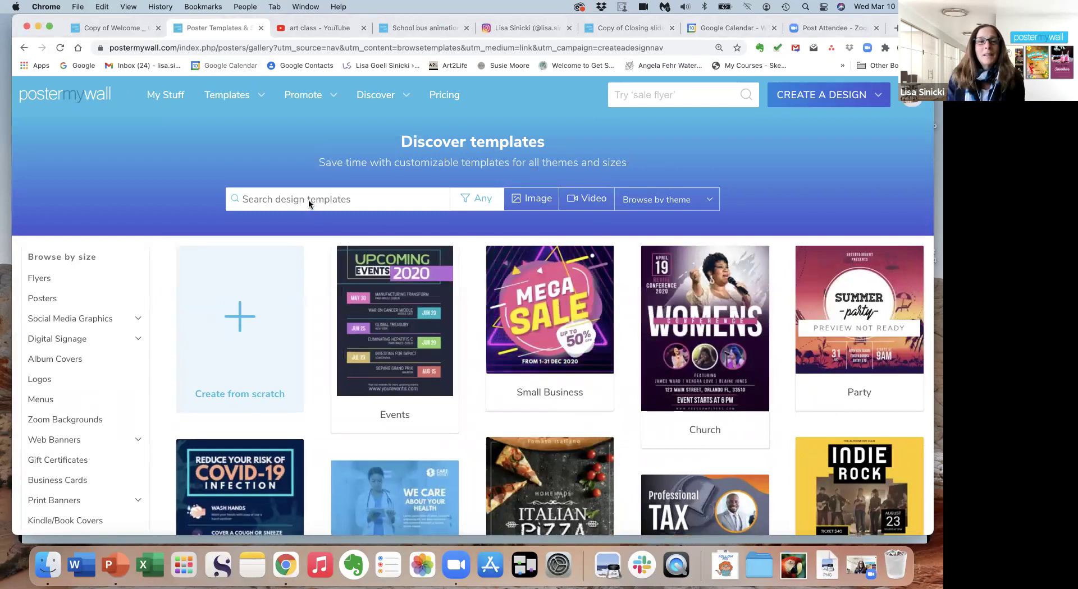
left_click(286, 193)
type("fundraising")
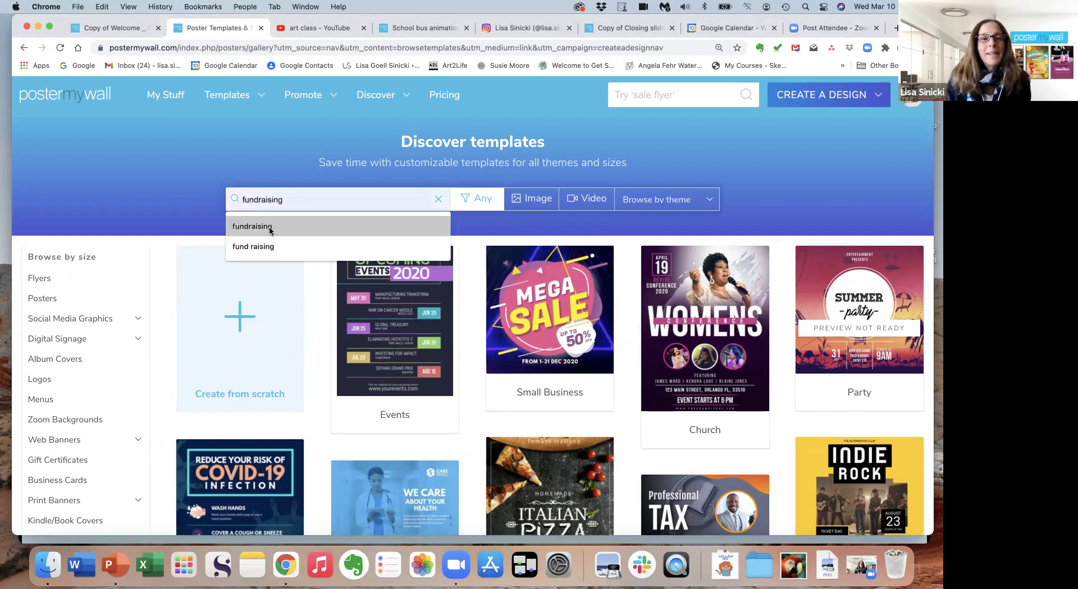
left_click(268, 228)
left_click(139, 323)
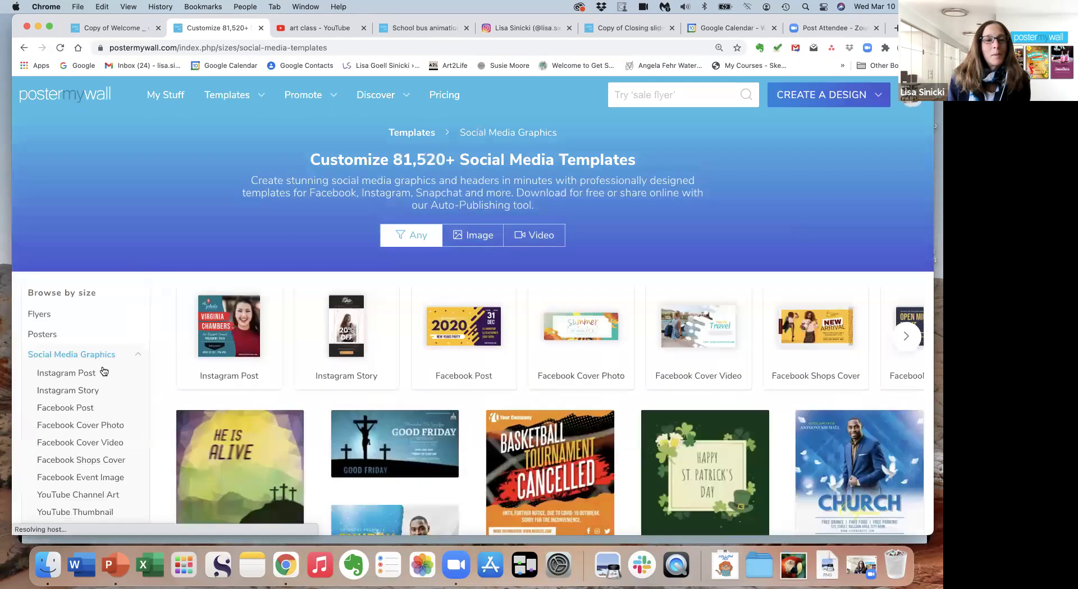
left_click(103, 372)
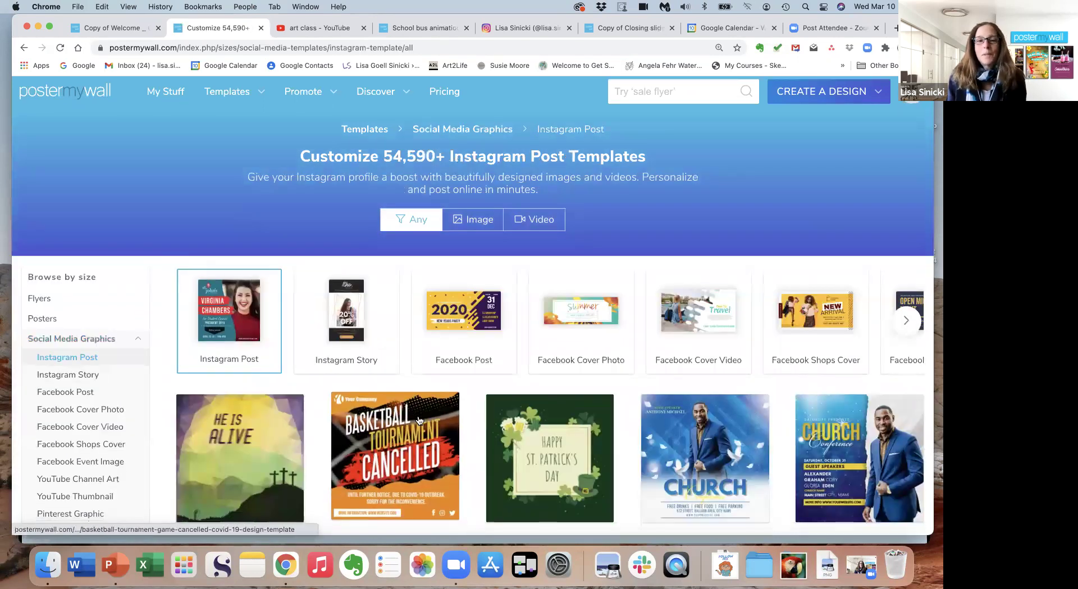
scroll(418, 421, "down", 4)
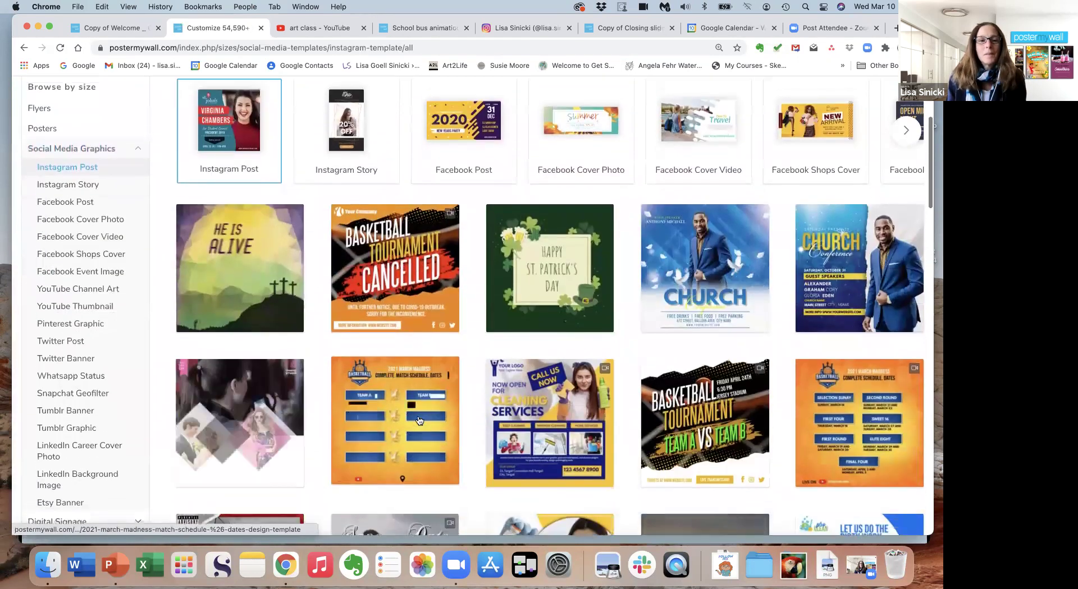
scroll(419, 421, "down", 6)
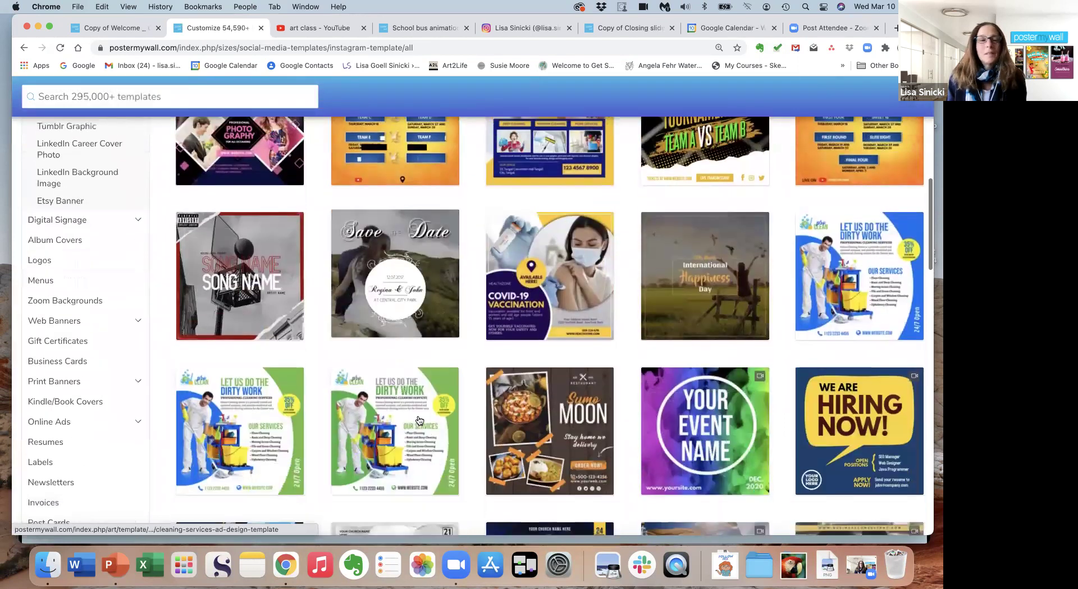
scroll(419, 421, "up", 10)
Search 'fundraising' again, narrow to Instagram Post graphics, and preview the Breast Cancer Awareness template.
left_click(634, 91)
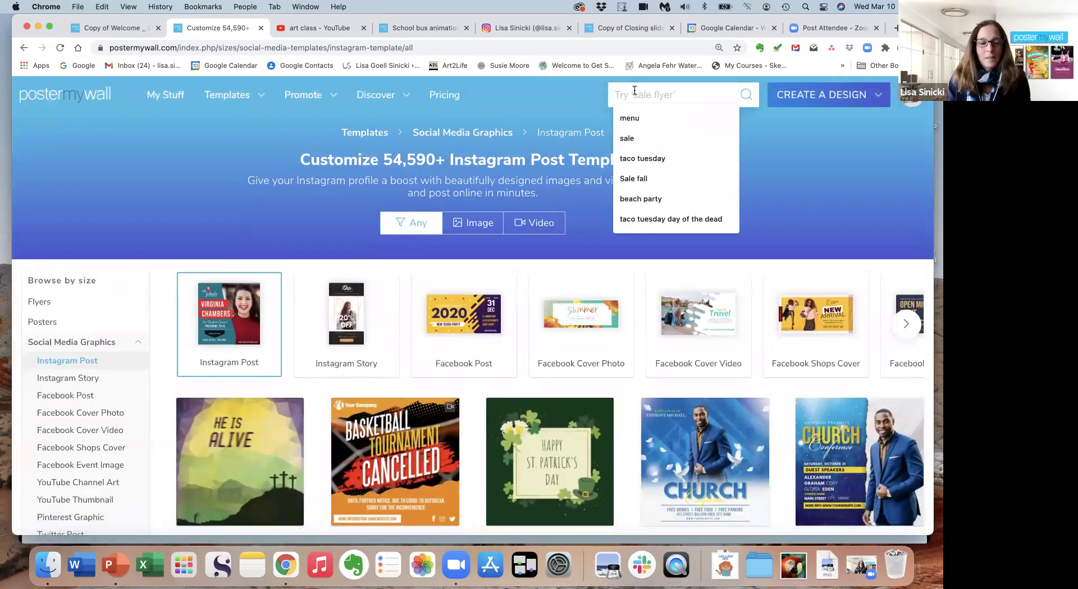
type("fundraising")
key("Return")
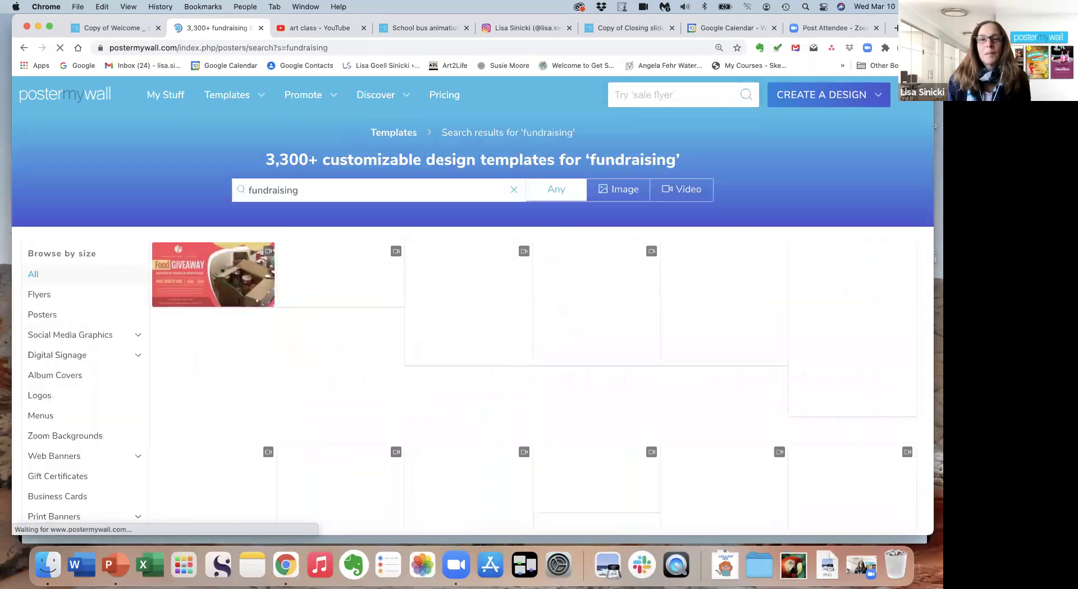
scroll(543, 242, "down", 5)
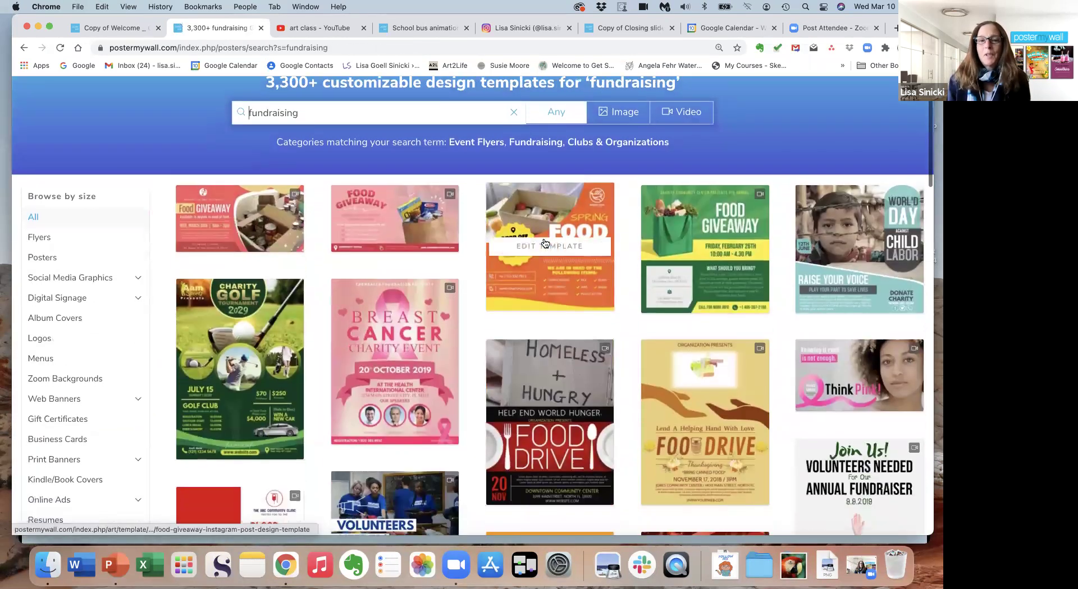
scroll(543, 242, "down", 4)
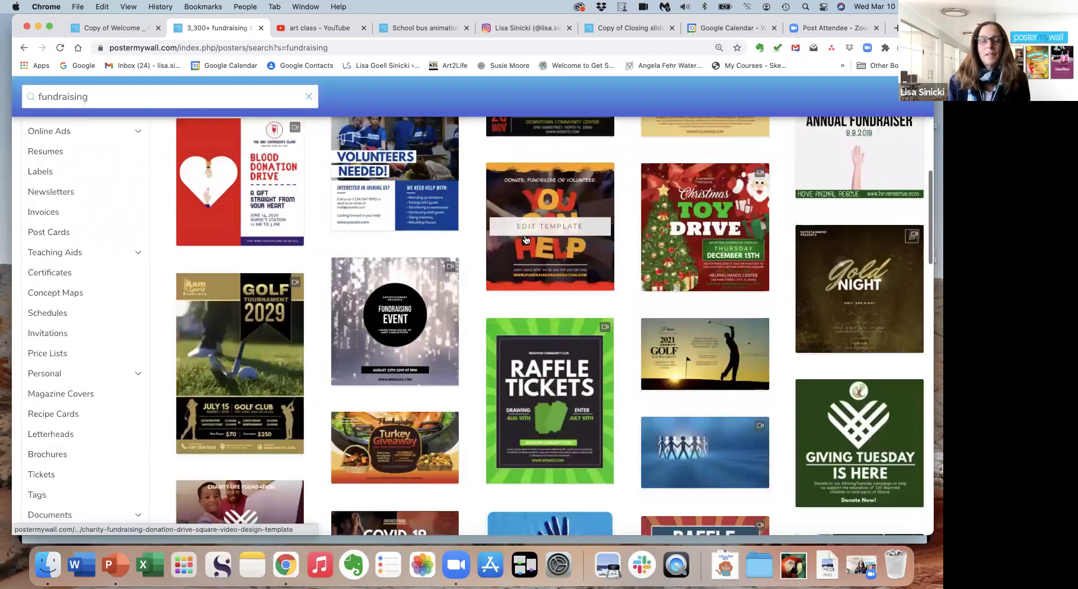
scroll(116, 188, "up", 6)
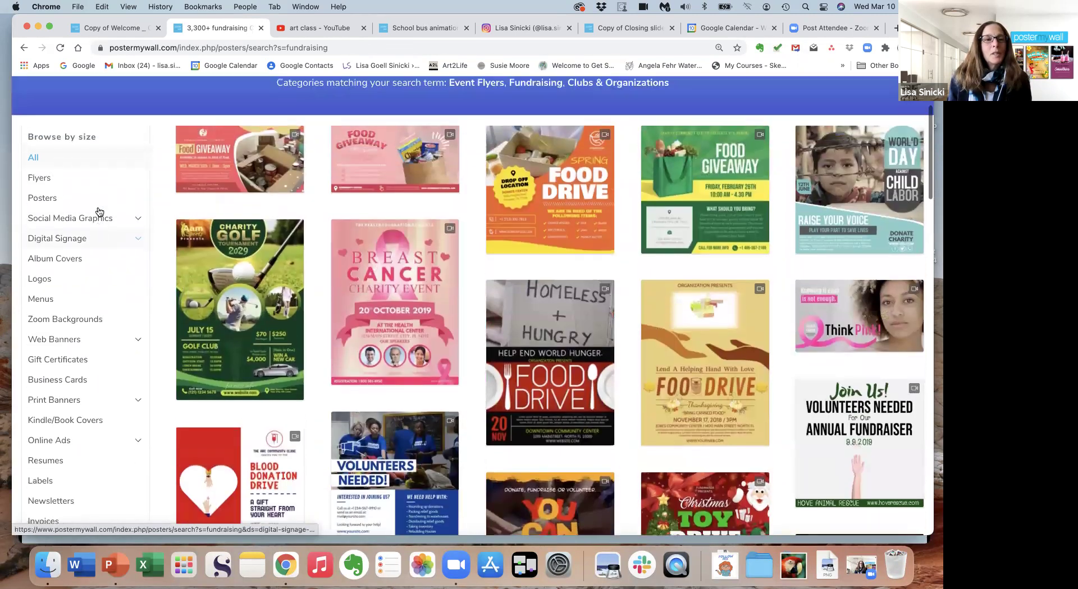
scroll(99, 214, "up", 1)
left_click(136, 227)
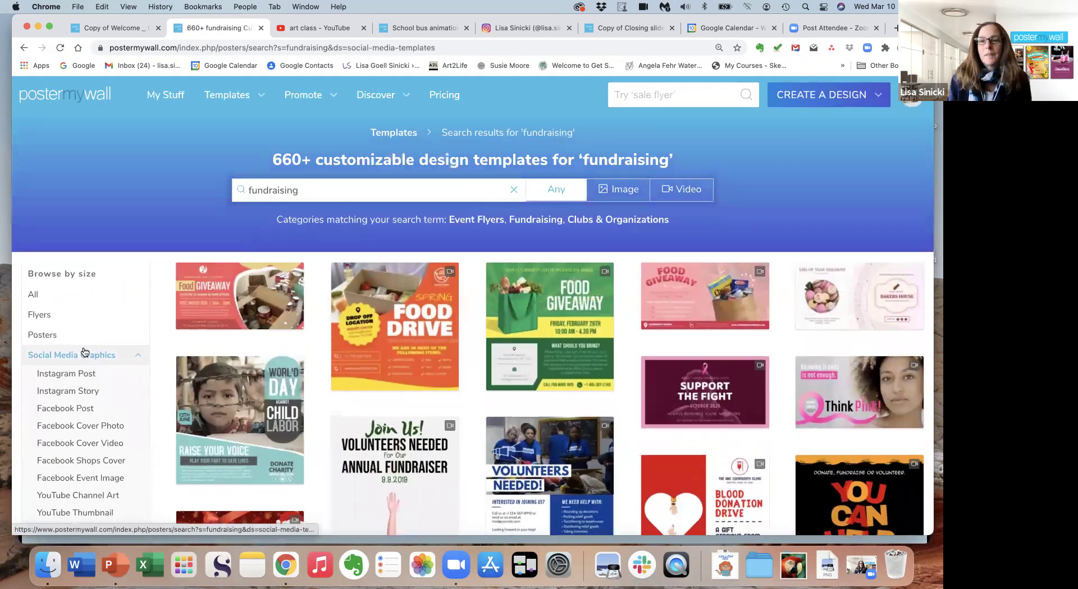
left_click(77, 374)
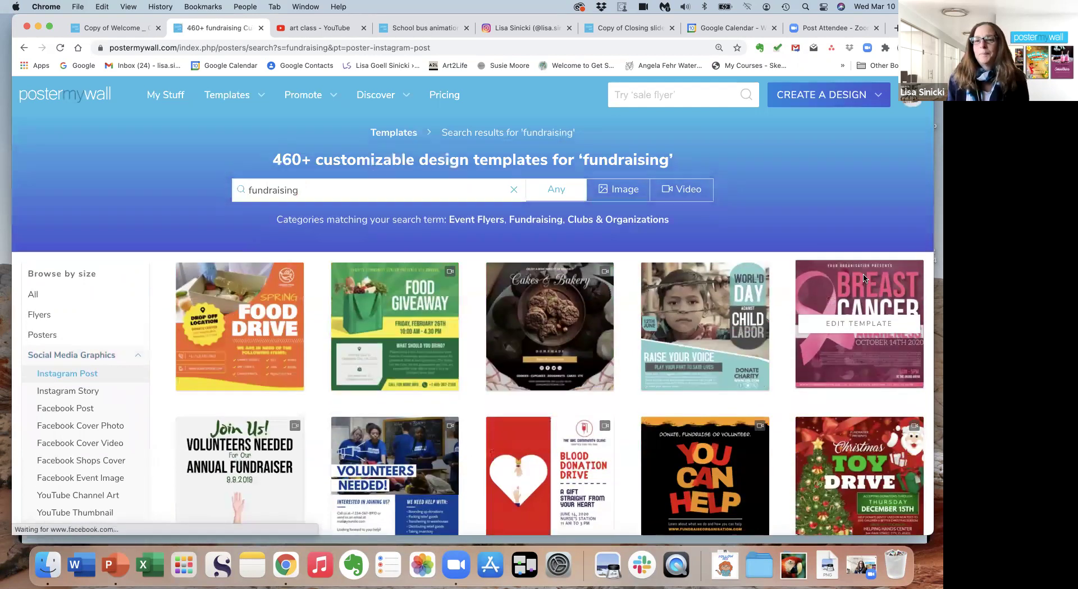
left_click(866, 279)
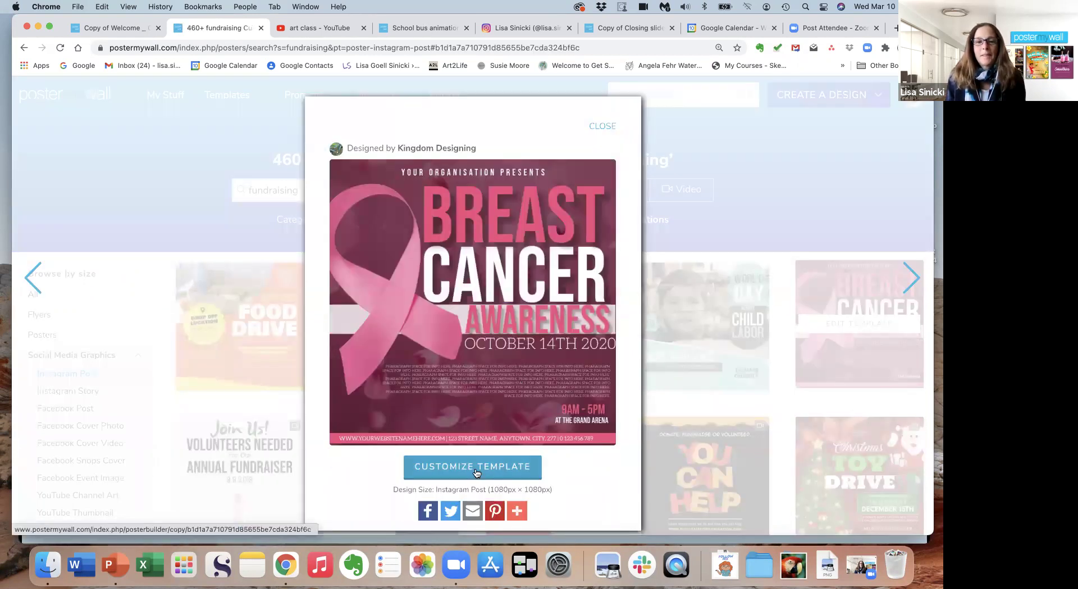
Make an editable copy of the template with a Block intro animation at Slower speed.
left_click(476, 472)
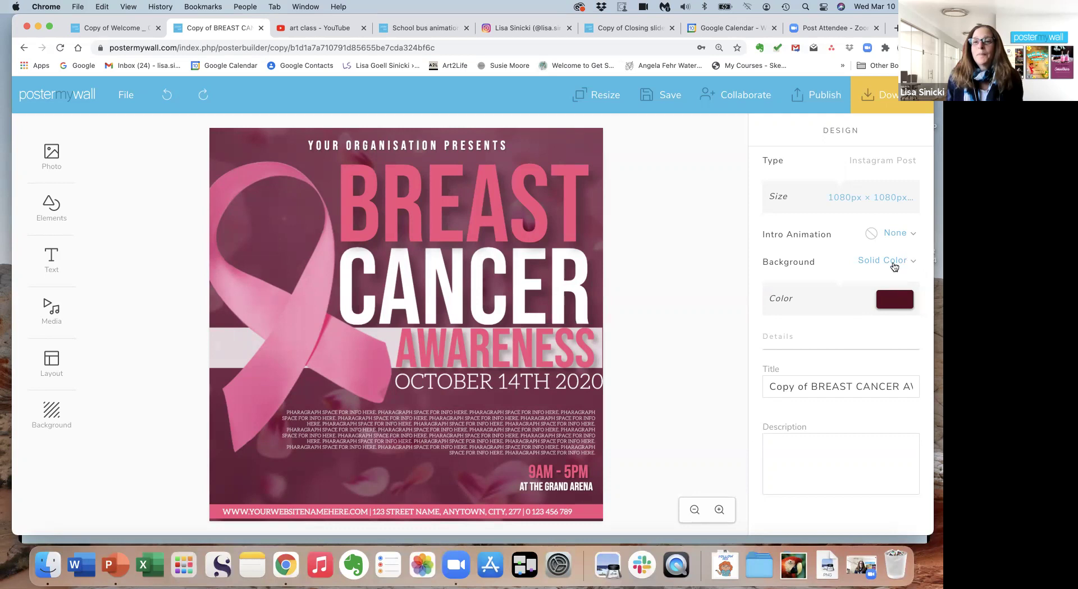
left_click(897, 235)
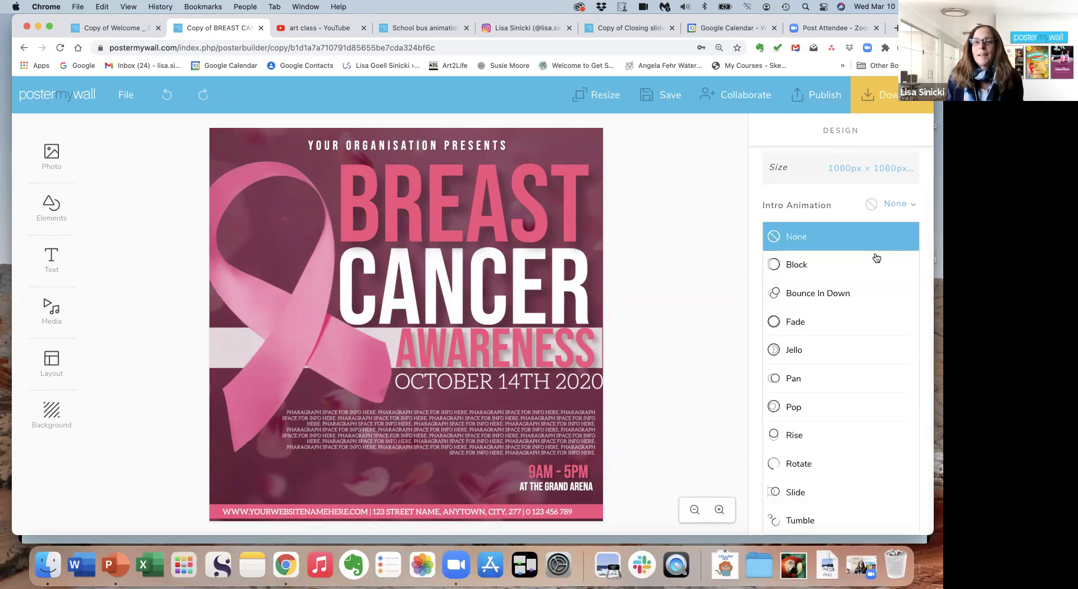
left_click(809, 273)
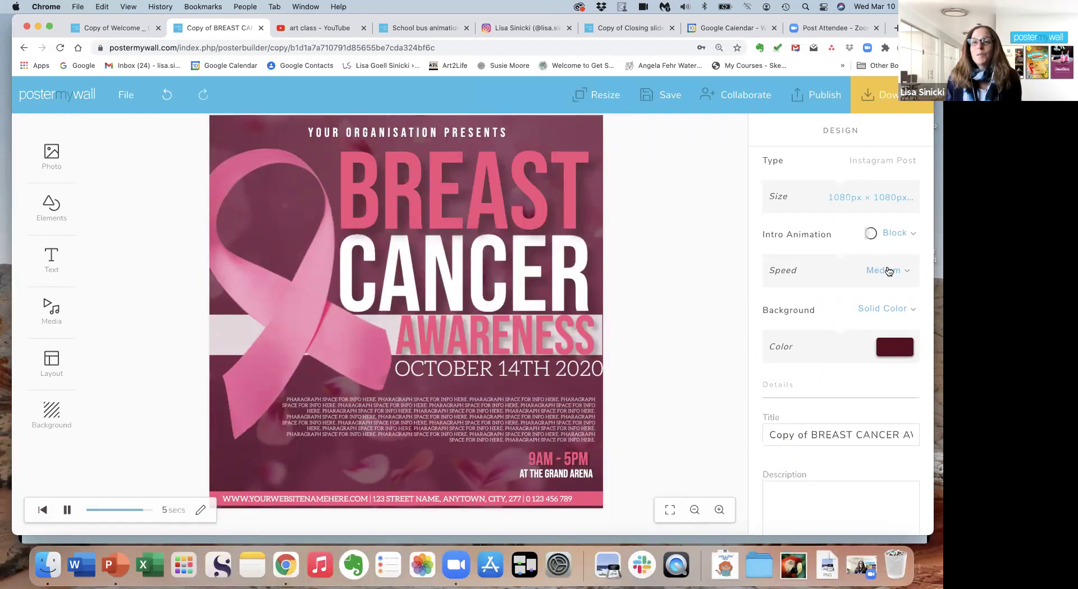
left_click(888, 271)
left_click(824, 297)
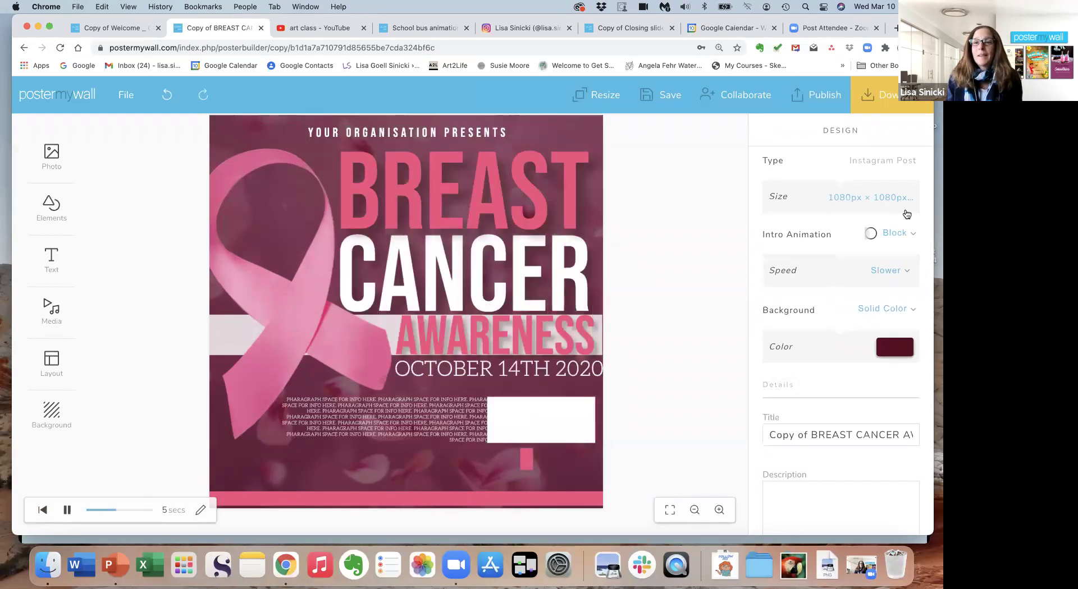
Try the Pop intro animation, then settle on Slide.
left_click(896, 233)
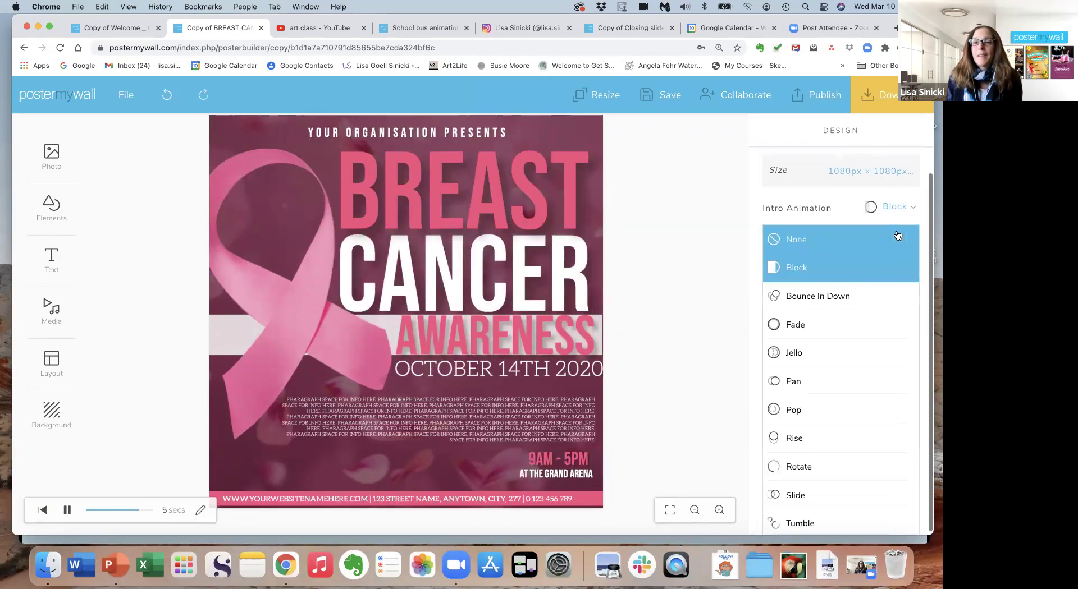
left_click(812, 405)
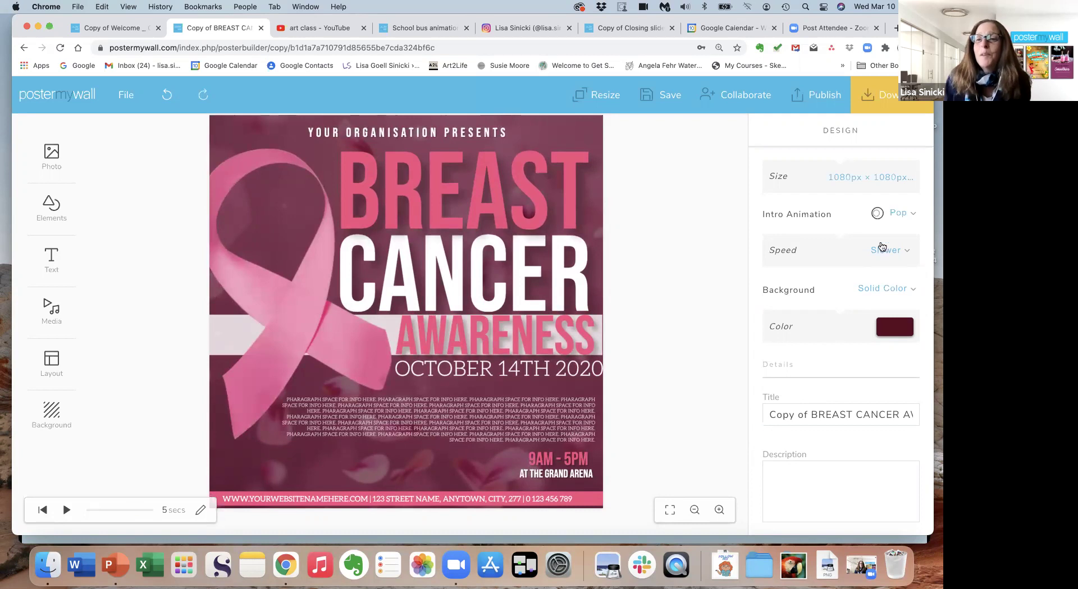
left_click(894, 212)
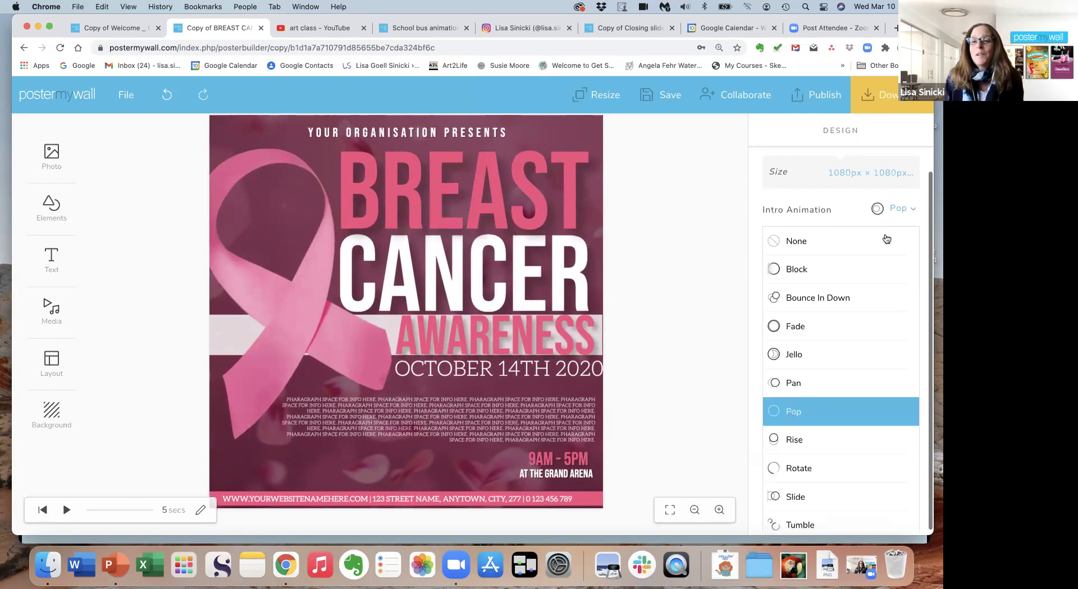
left_click(806, 492)
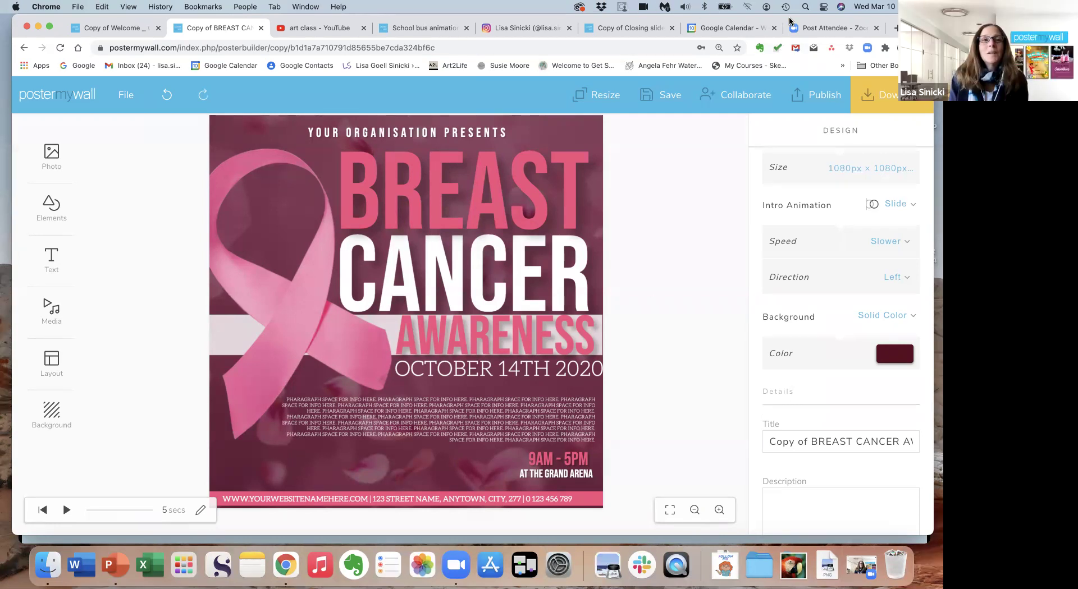
Return to the 'art class' YouTube results and bring up previews of several videos.
left_click(323, 32)
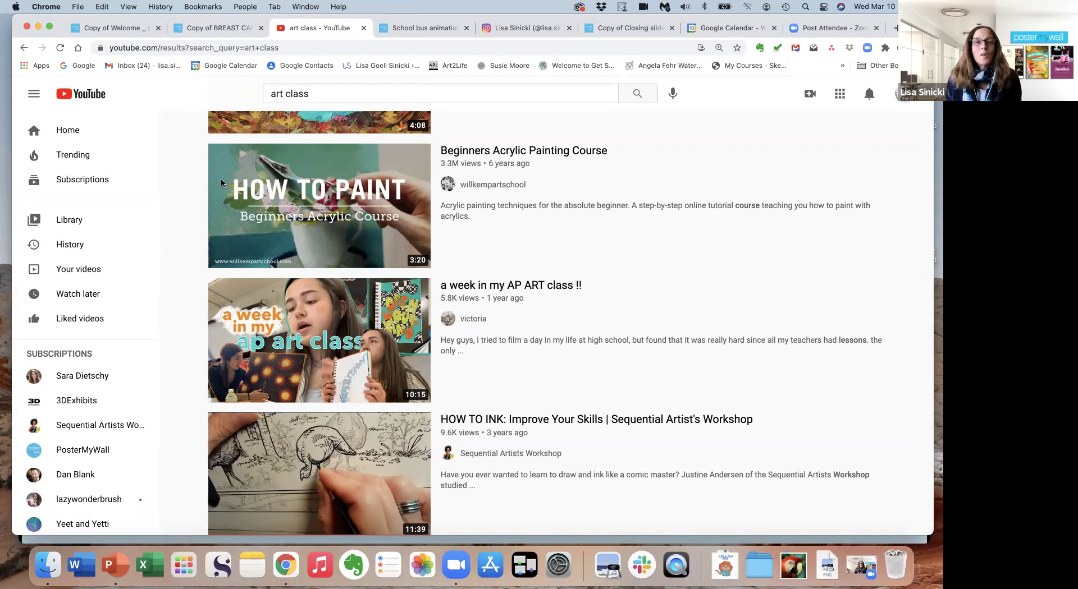
mouse_move(270, 210)
mouse_move(603, 388)
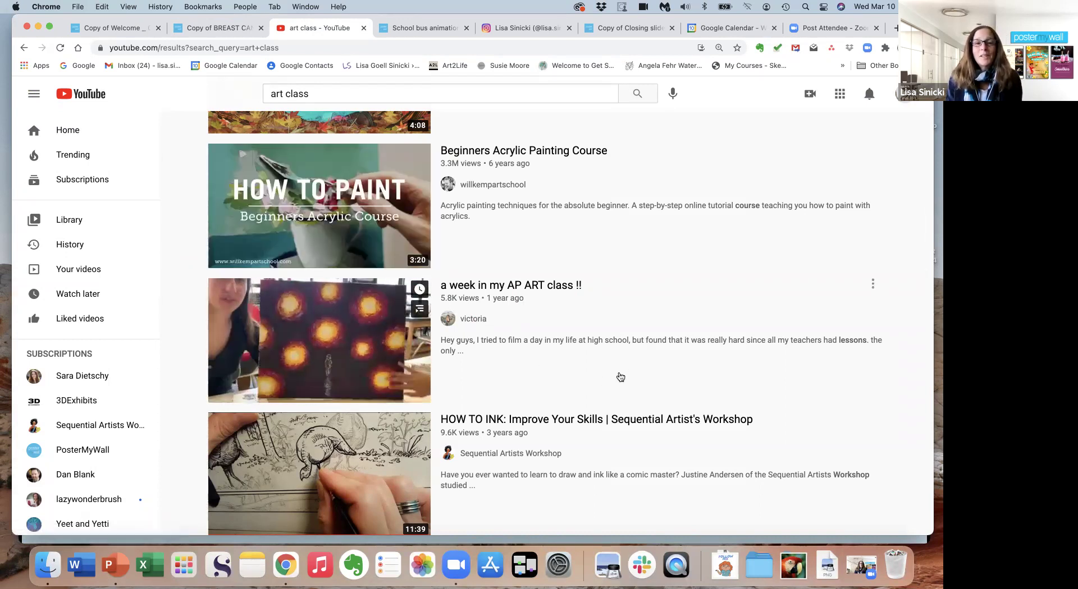
mouse_move(560, 464)
mouse_move(673, 320)
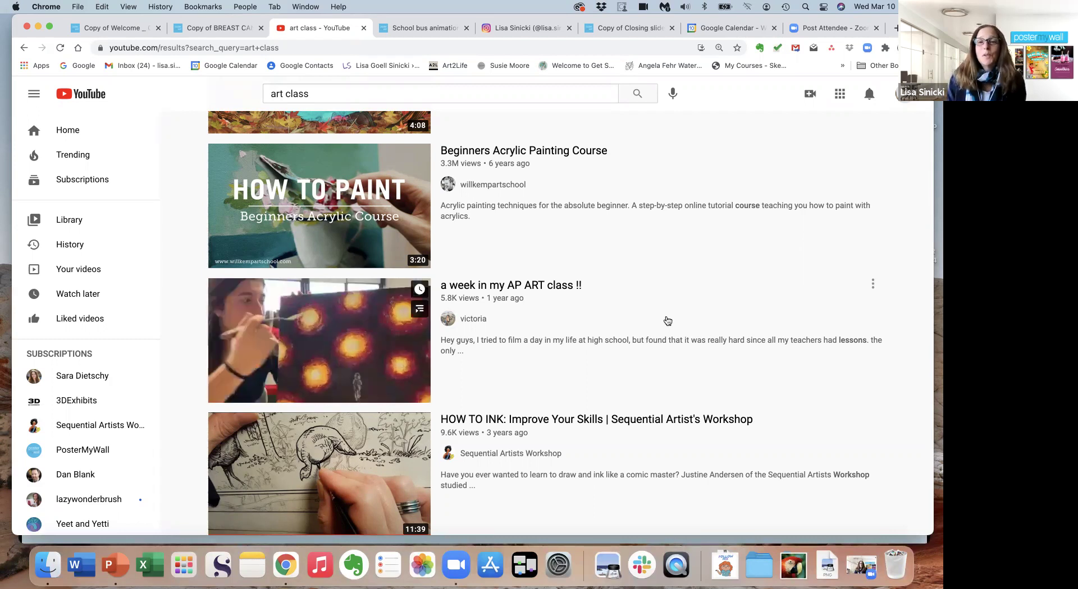
mouse_move(735, 236)
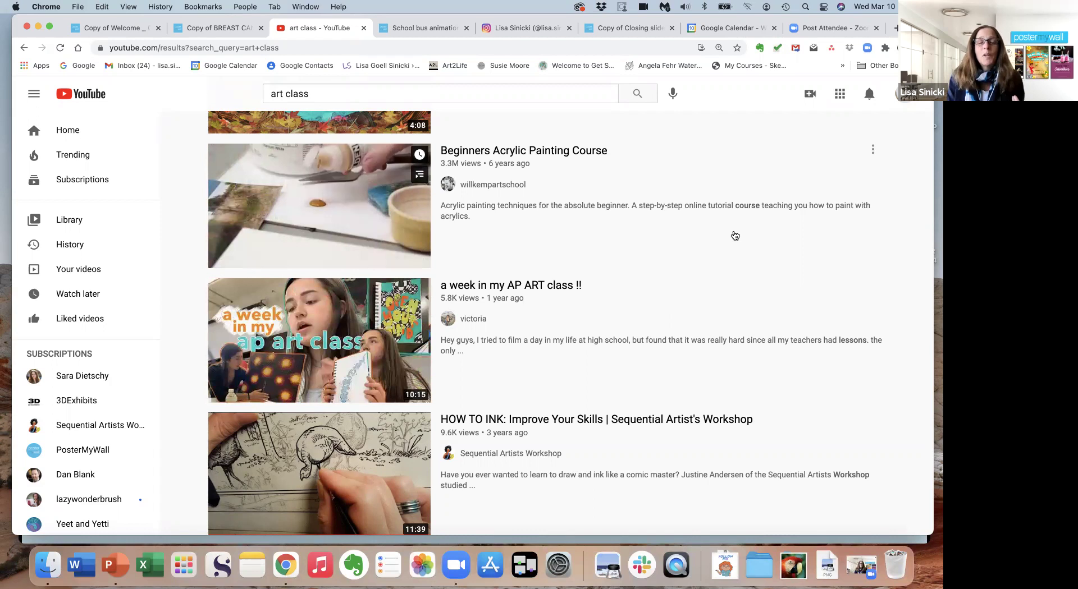
Open the School bus animation flyer, dismiss the save reminder, play its preview and select the bus video.
left_click(392, 32)
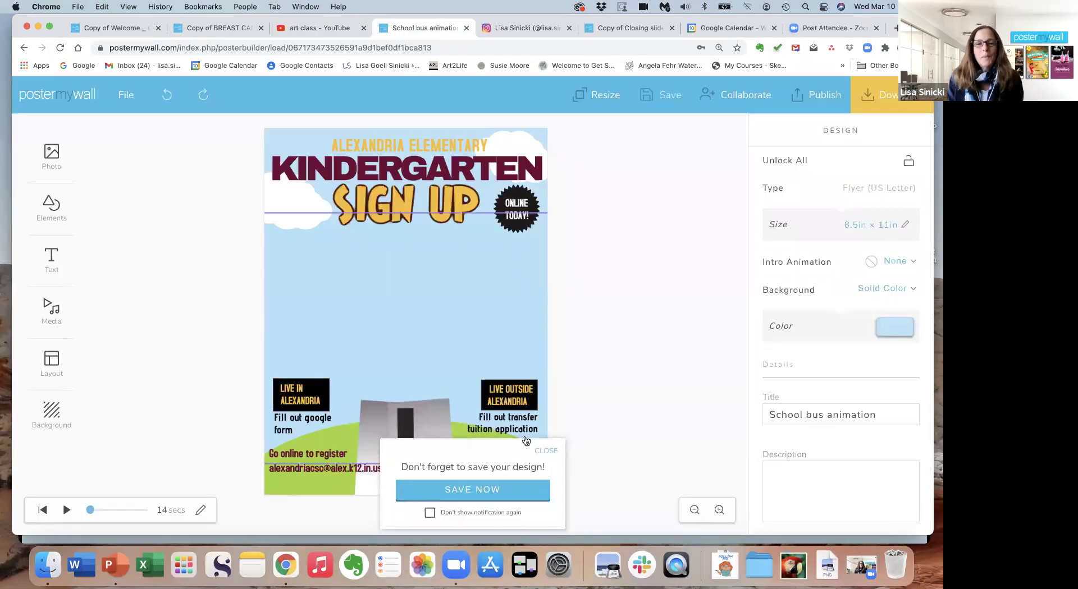
left_click(508, 490)
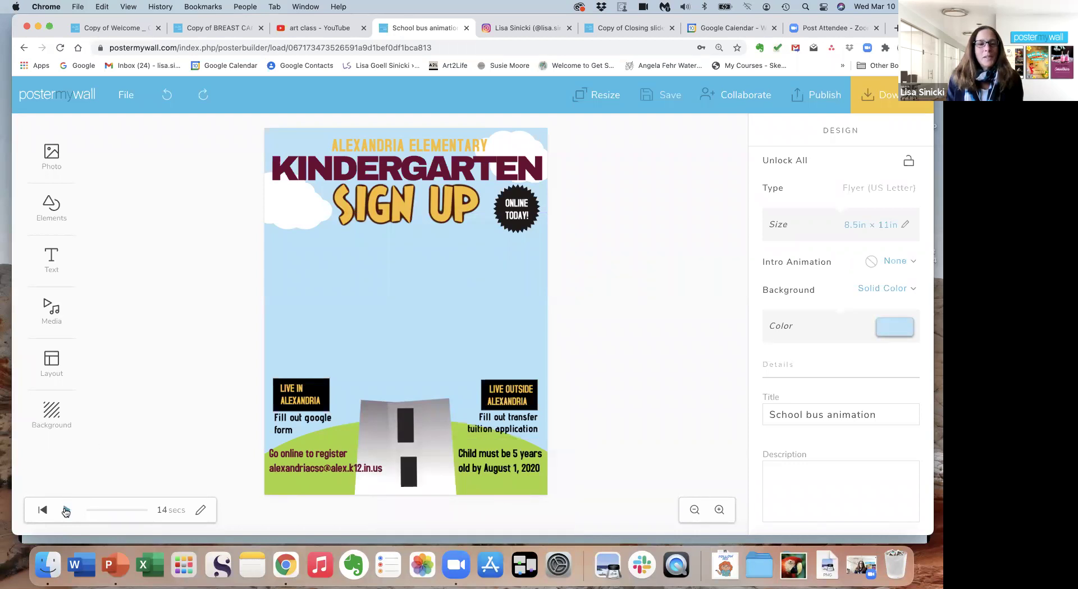
left_click(65, 510)
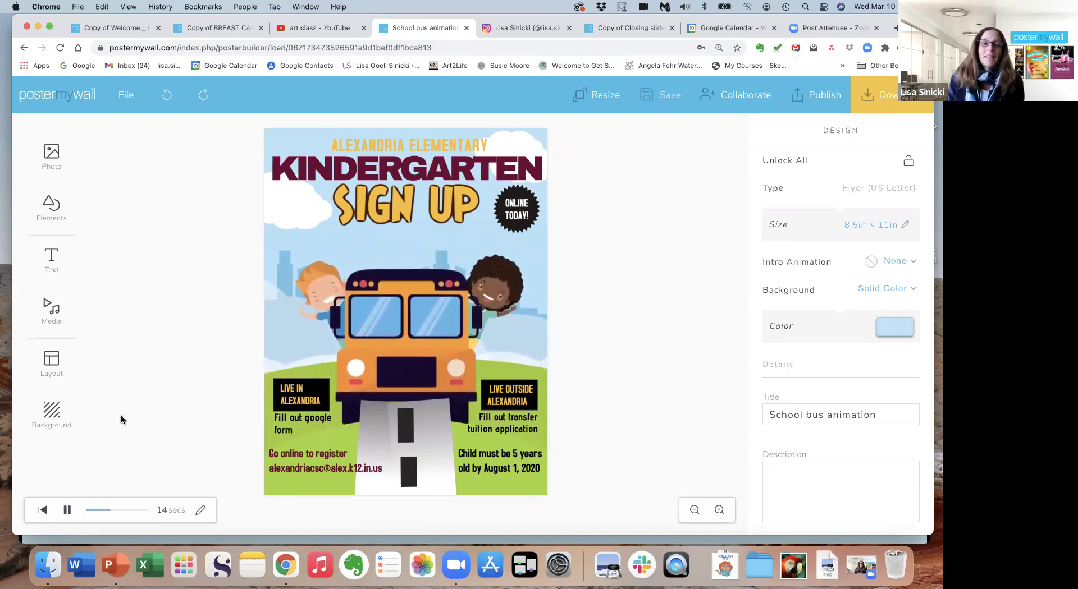
left_click(427, 325)
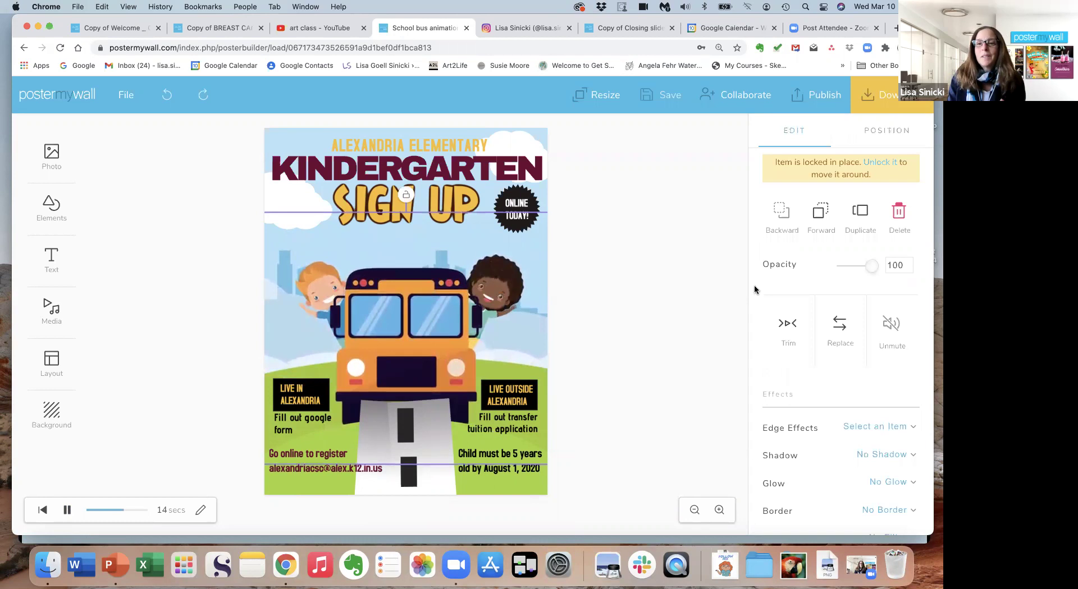
Trim the bus video's start to 1.62 s, then restore it to 0 for the full 13.84 s clip.
left_click(788, 325)
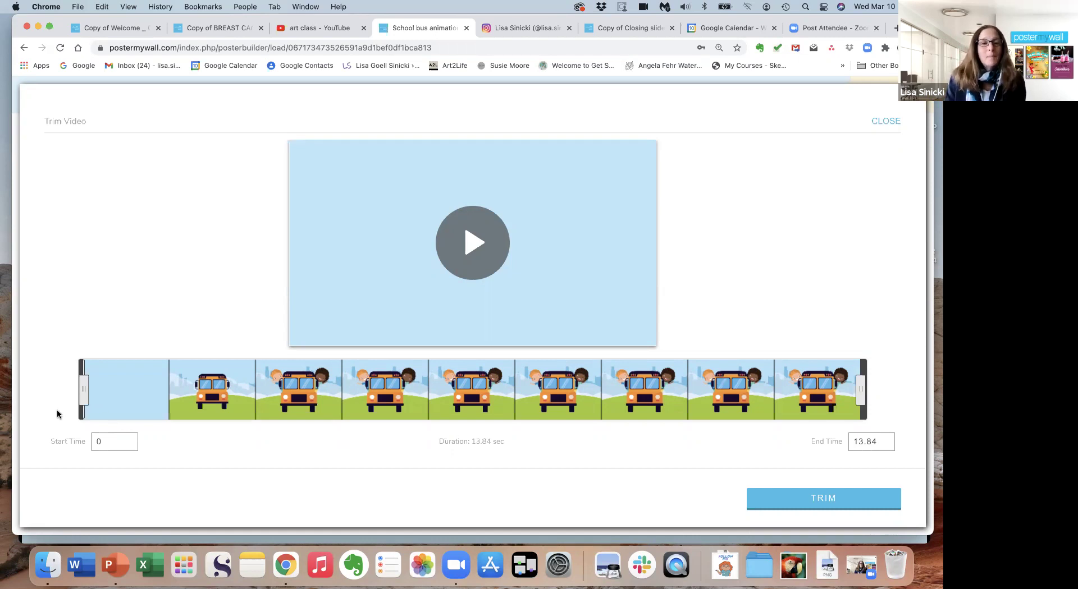
left_click_drag(86, 392, 179, 392)
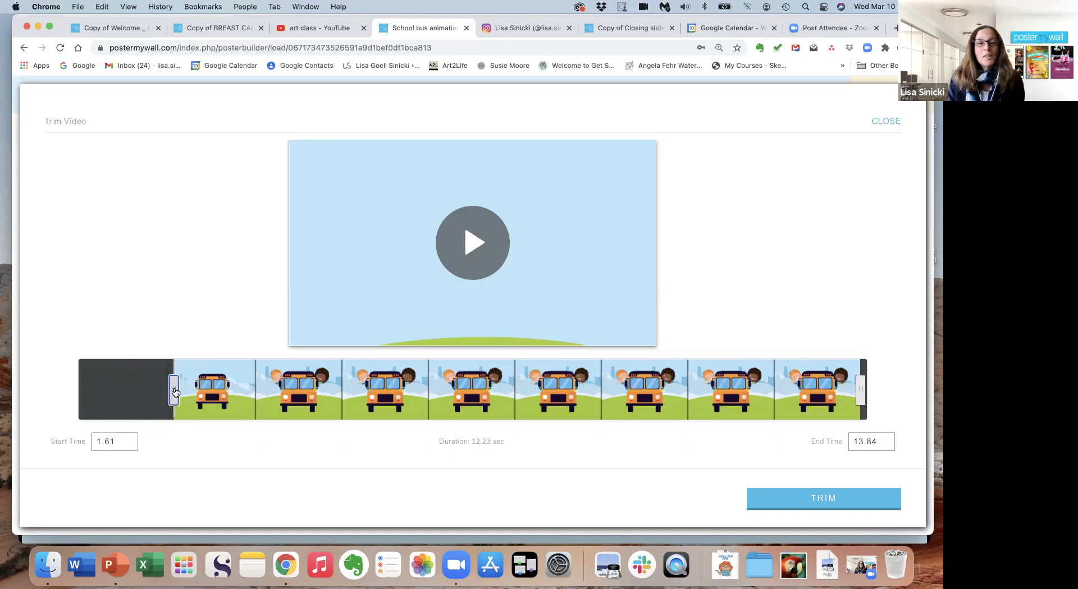
left_click_drag(174, 392, 175, 392)
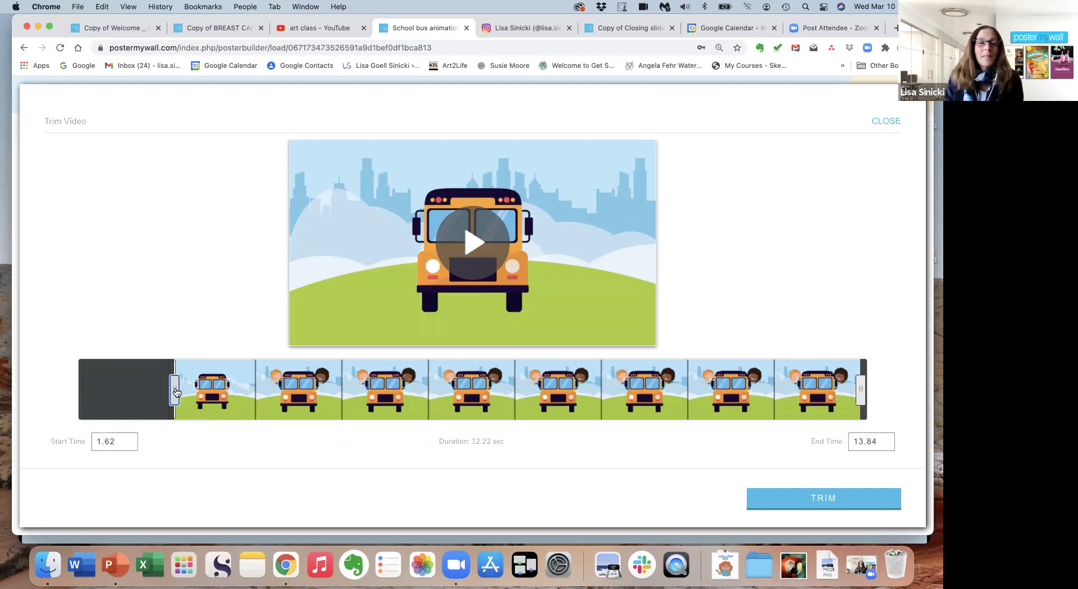
left_click_drag(175, 392, 67, 395)
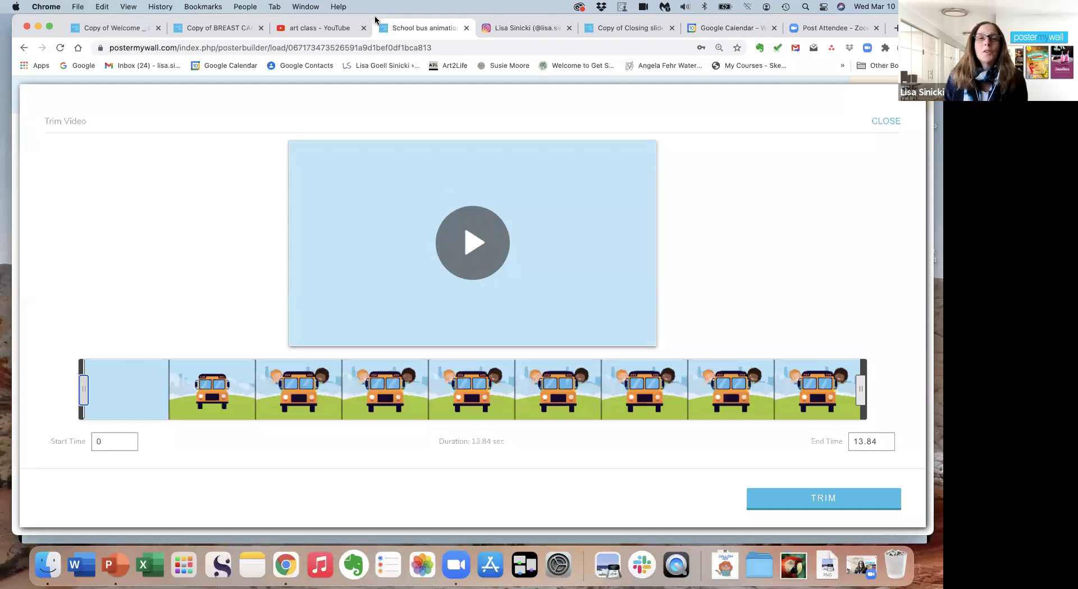
Open the lemons still-life video post on the Instagram profile, then close it.
left_click(515, 25)
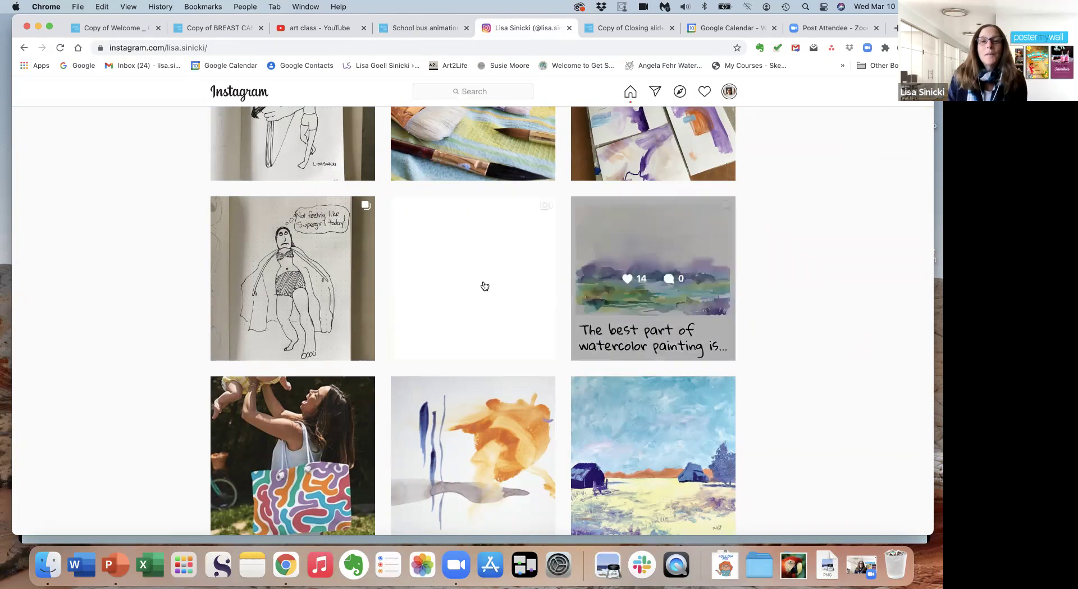
left_click(445, 279)
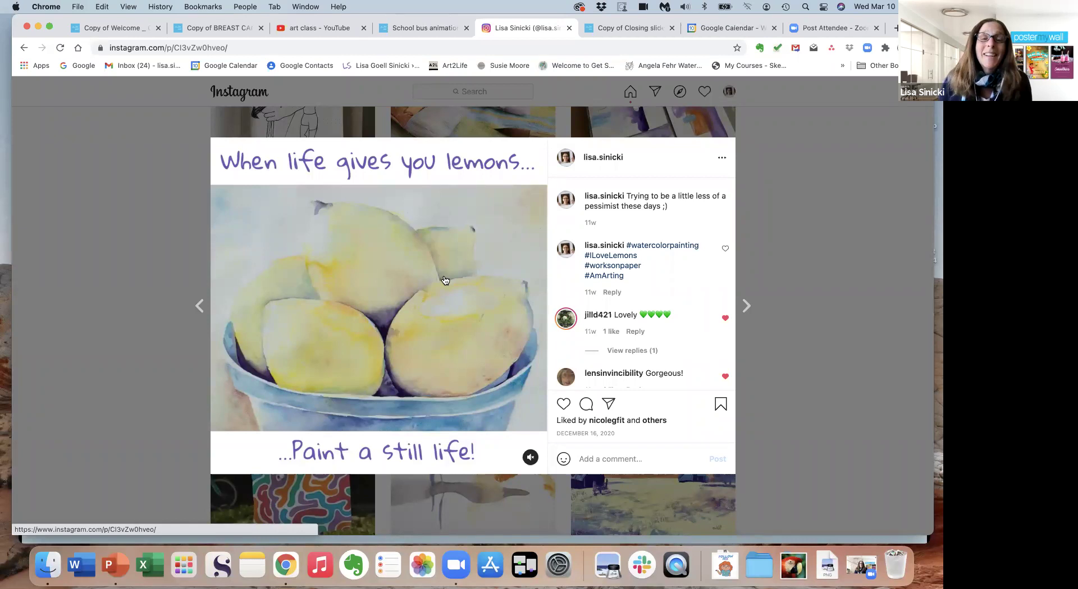
left_click(901, 111)
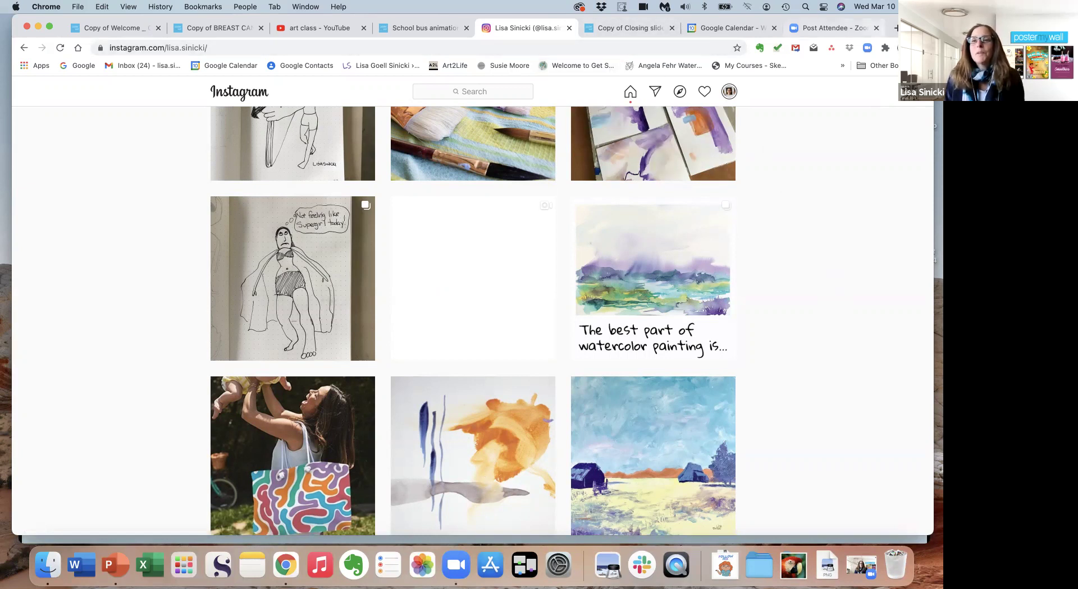
Search Google for 'facebook' in a new tab and open the Facebook site.
left_click(895, 27)
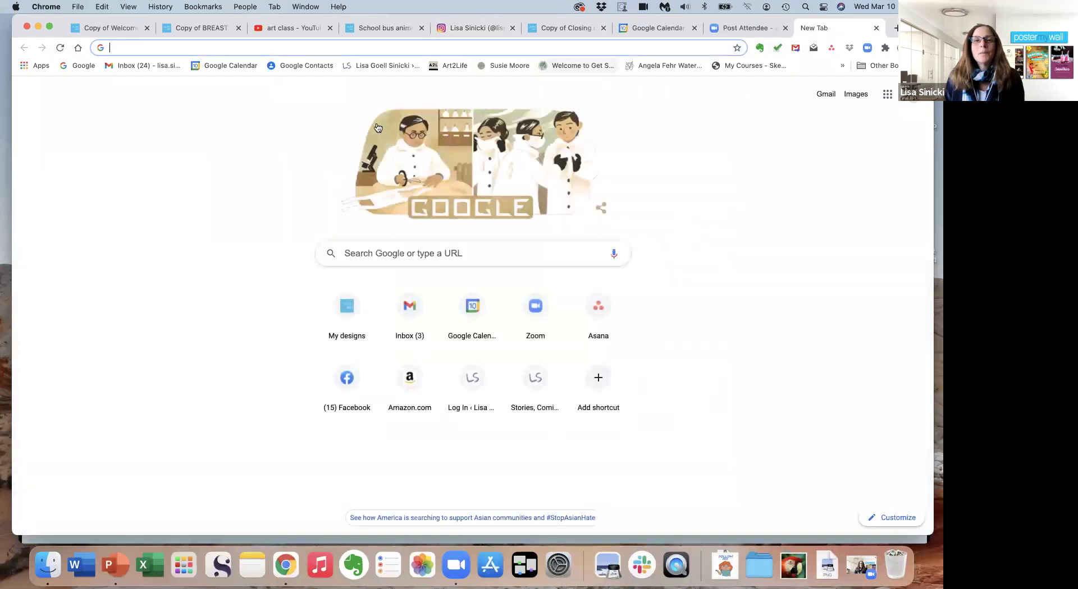
left_click(345, 253)
type("fa")
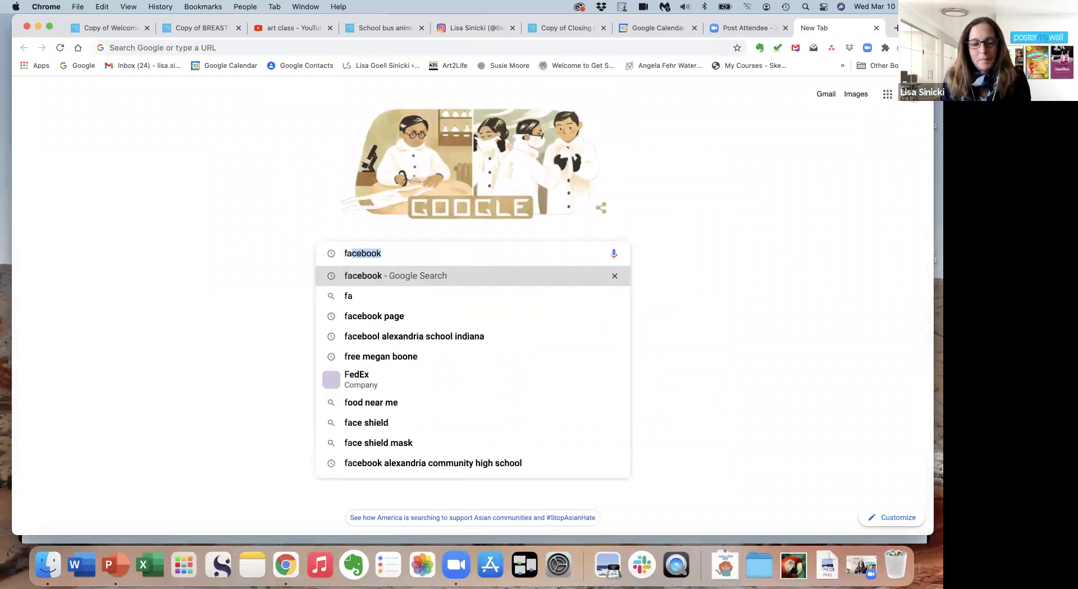
type("cdeb")
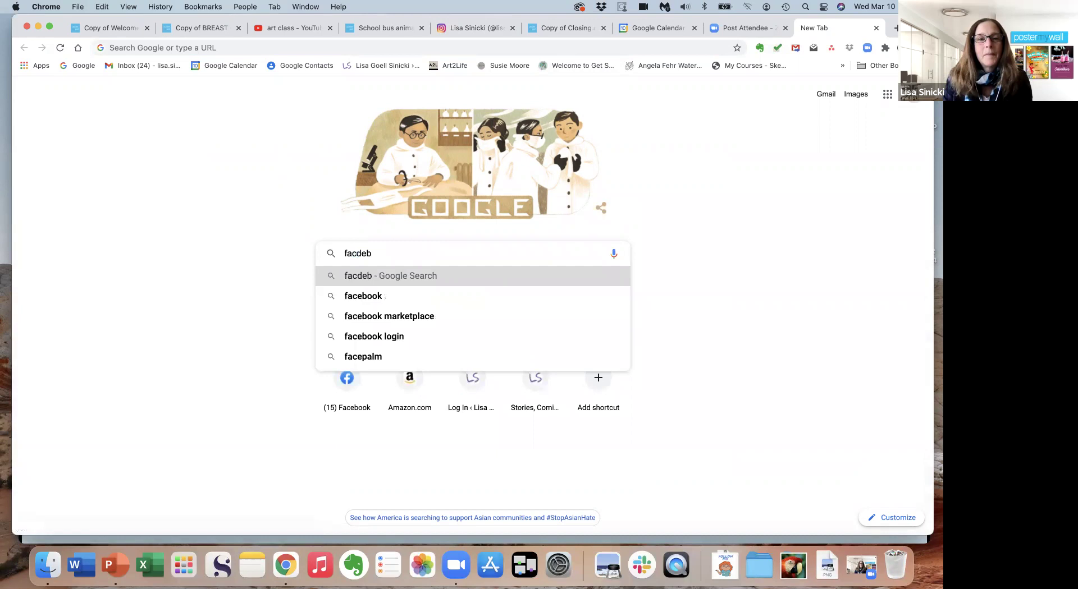
key("BackSpace")
key("BackSpace")
key("BackSpace")
type("eboo")
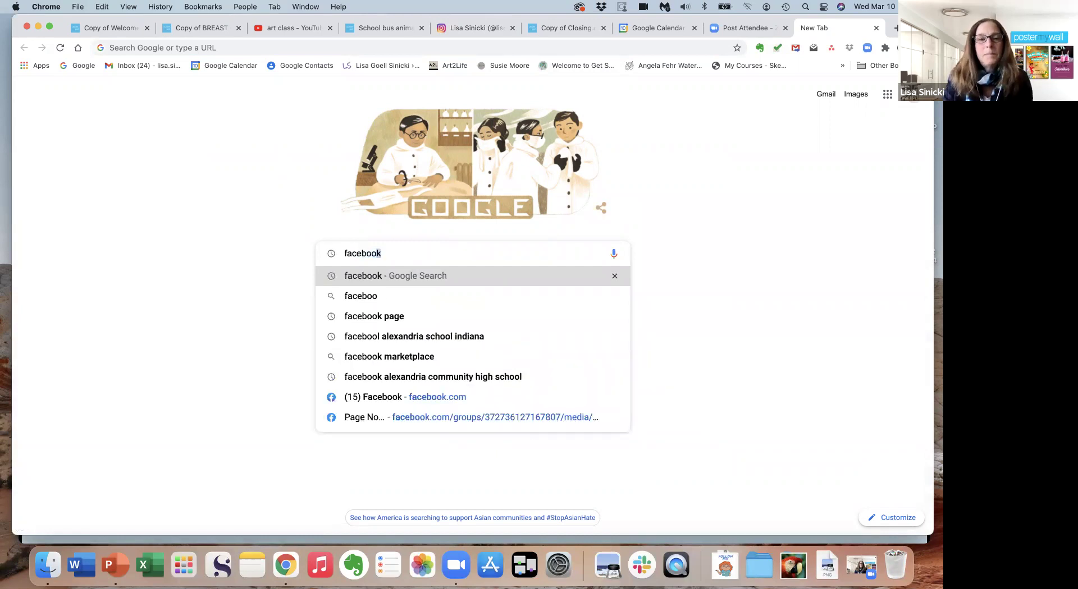
type("k")
key("Return")
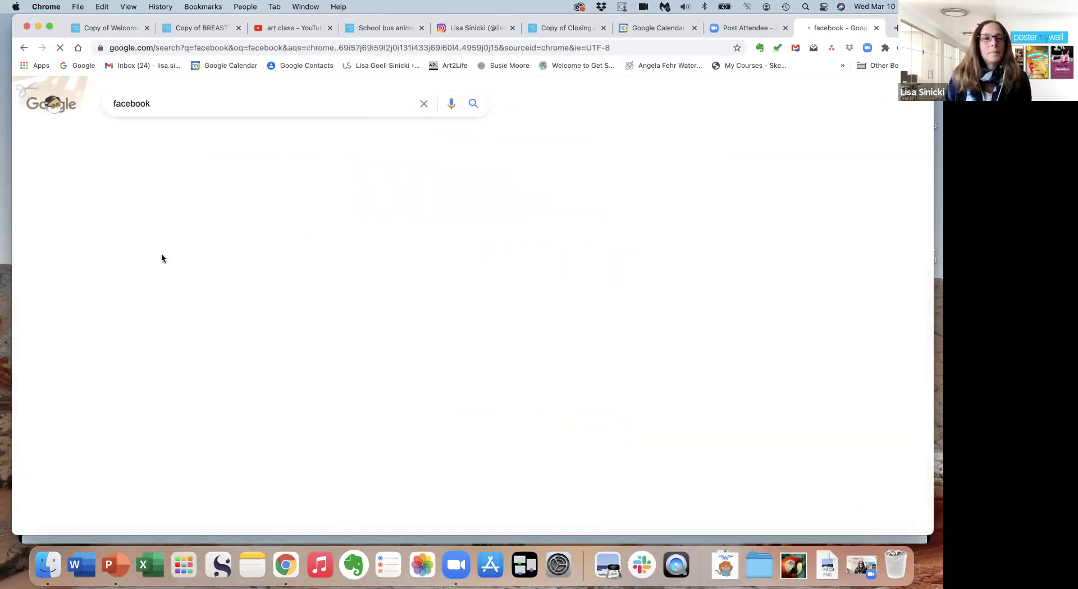
left_click(153, 202)
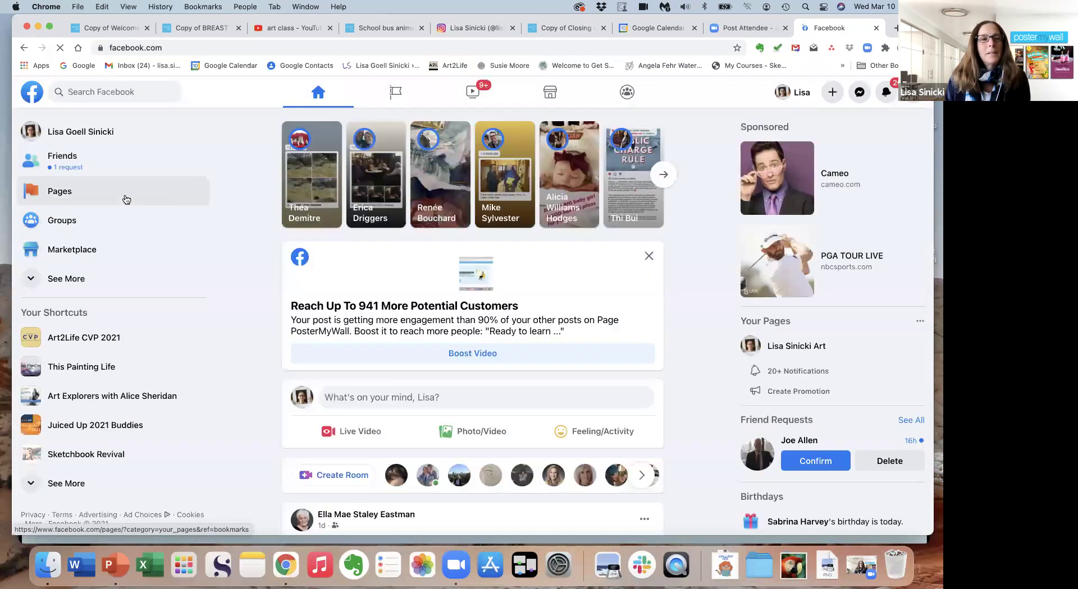
Go to the managed PosterMyWall page and start a new post on it.
left_click(73, 196)
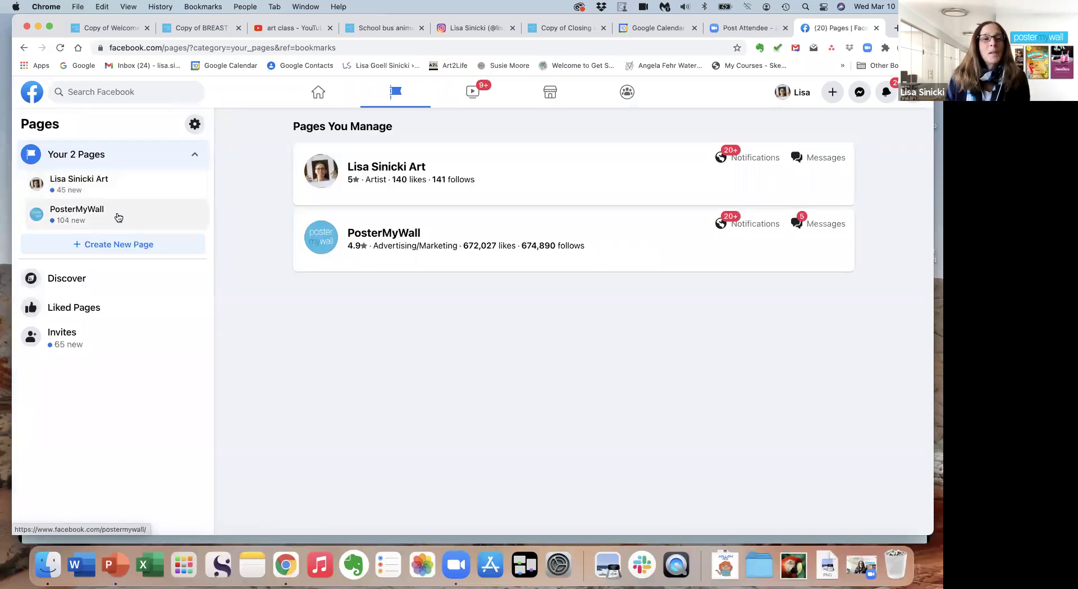
left_click(118, 217)
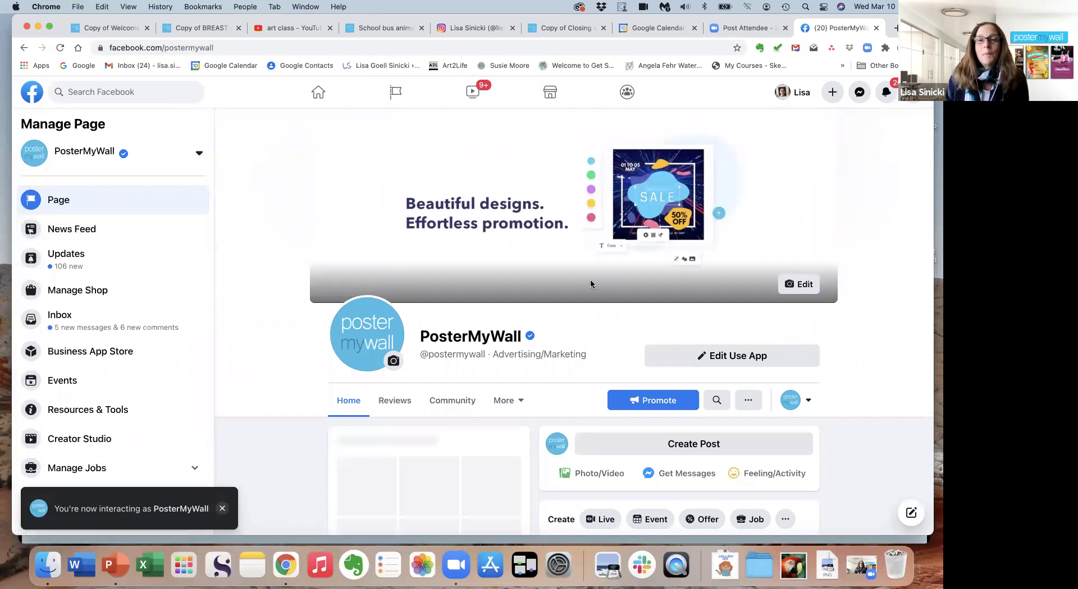
scroll(590, 283, "down", 3)
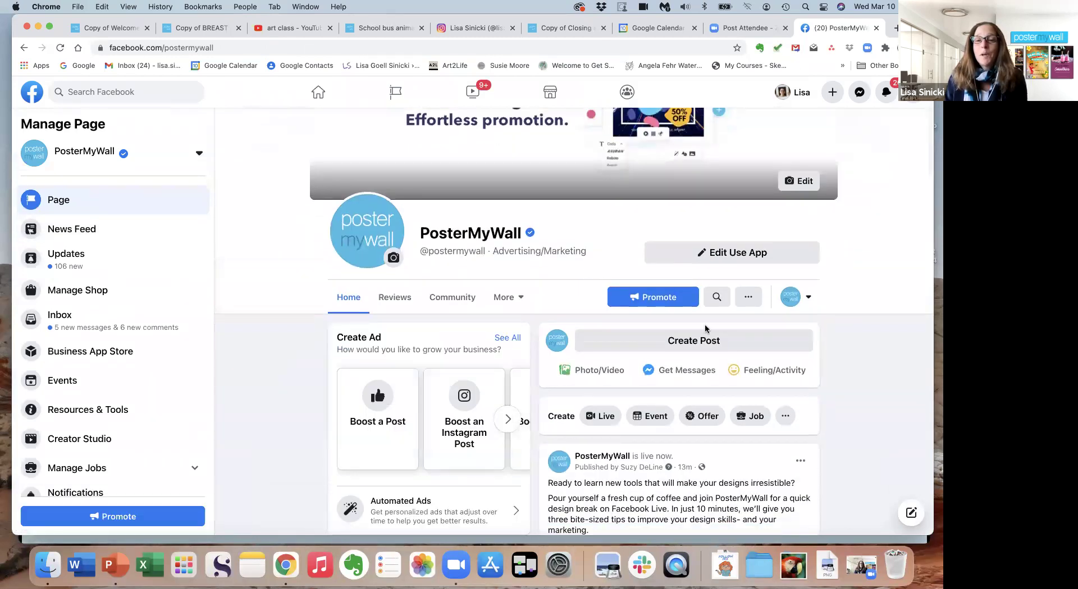
left_click(702, 342)
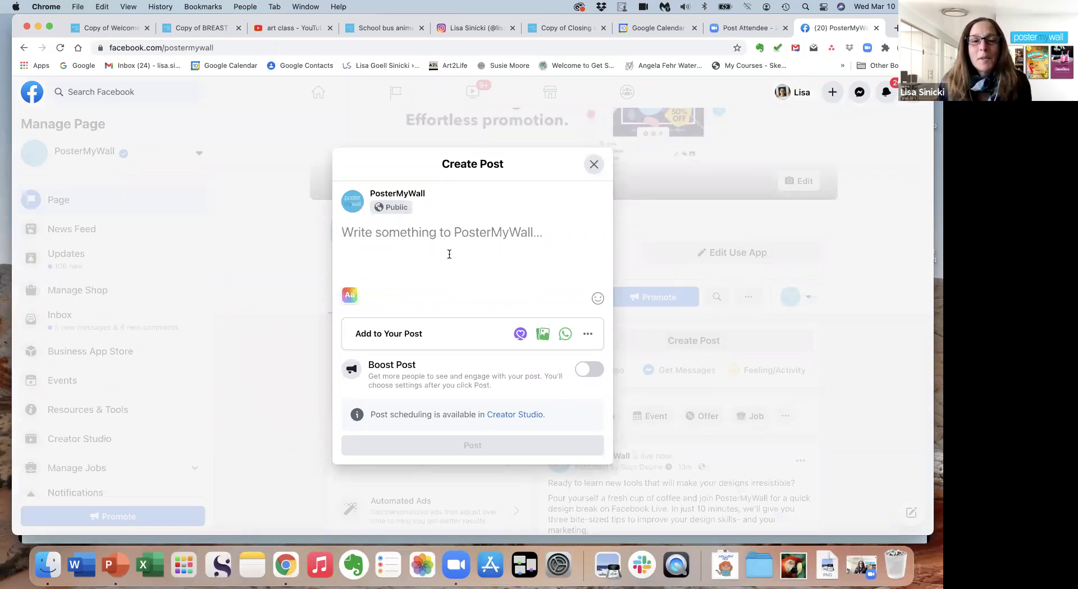
Attach BREAST CANCER AWARENESS EVENT TEMPLATE.mp4 to the post and show its thumbnail options.
left_click(541, 336)
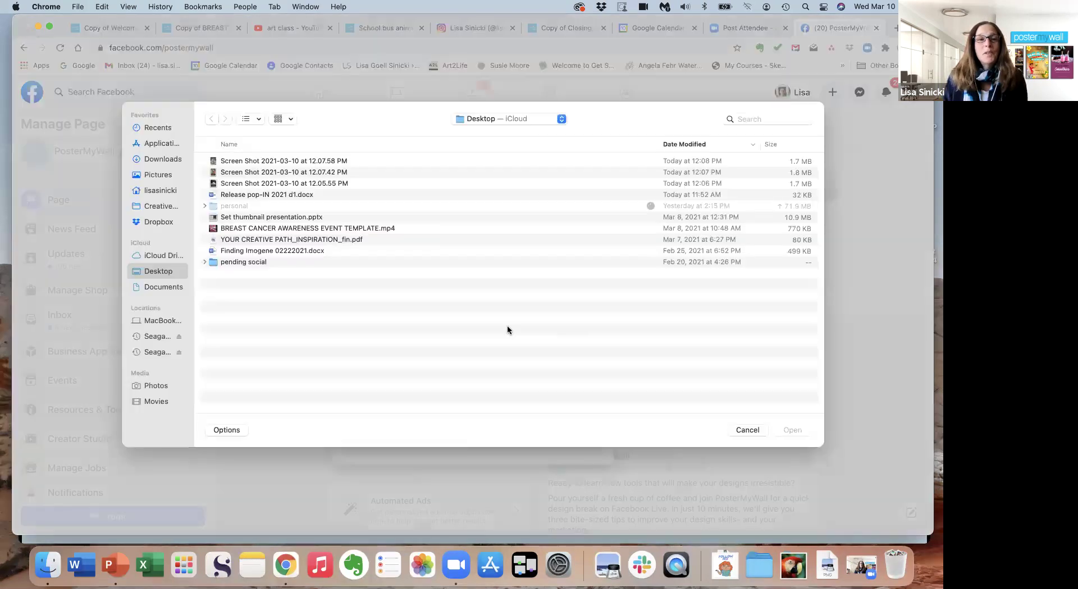
left_click(413, 229)
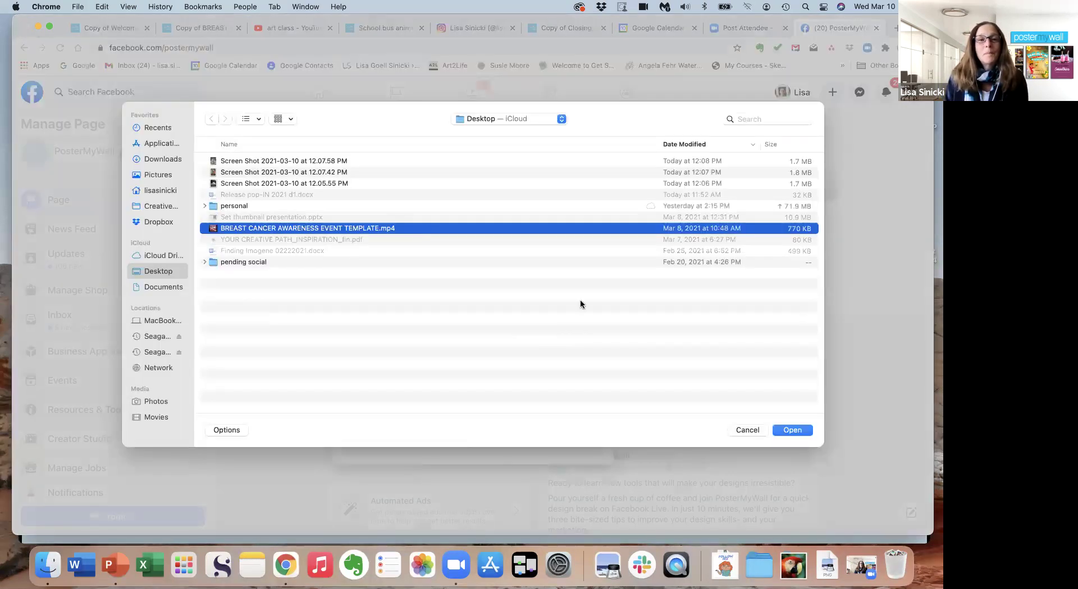
left_click(792, 430)
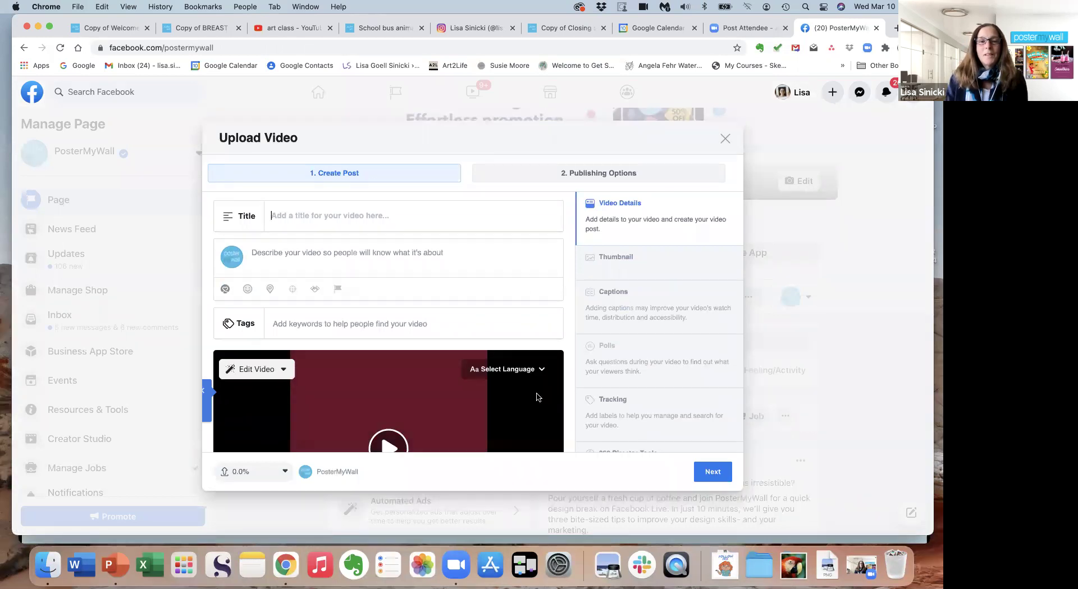
scroll(537, 398, "down", 3)
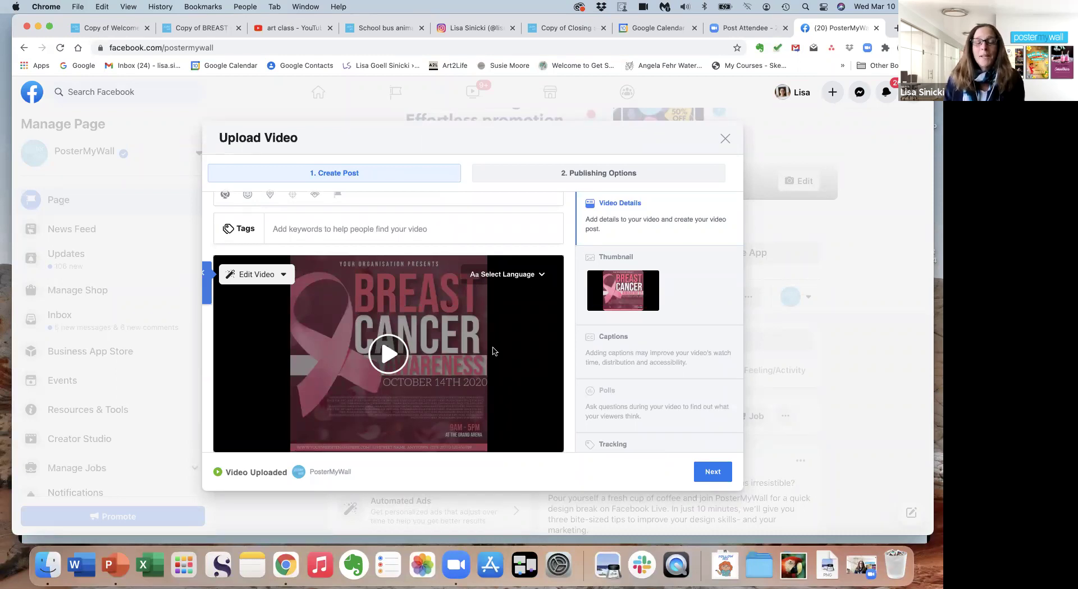
left_click(626, 289)
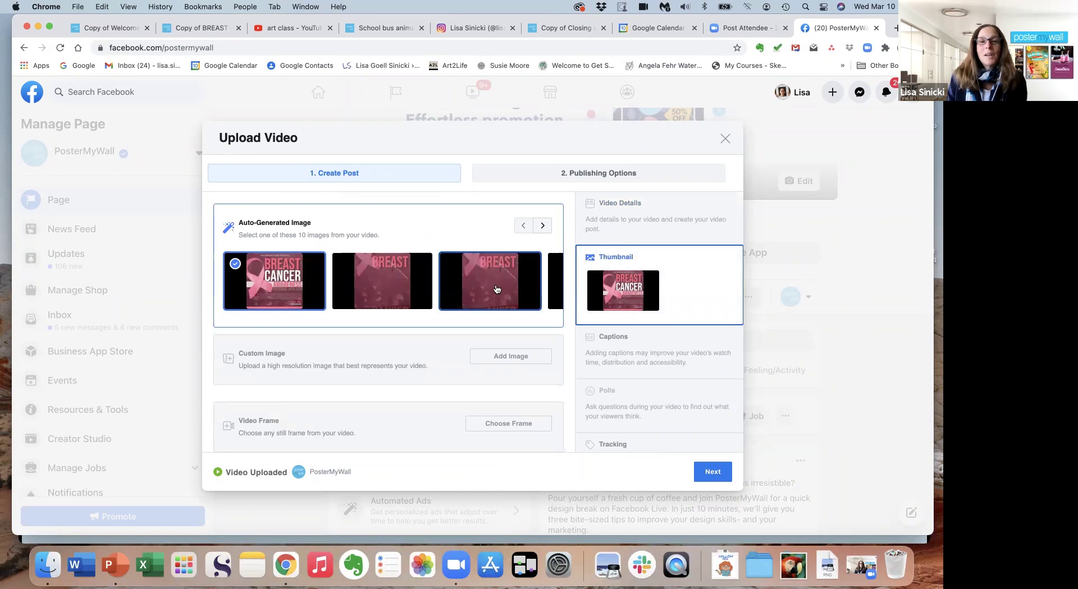
Browse the Facebook auto-generated thumbnails and pick one as a first choice.
left_click(543, 227)
left_click(544, 226)
left_click(543, 226)
left_click(543, 227)
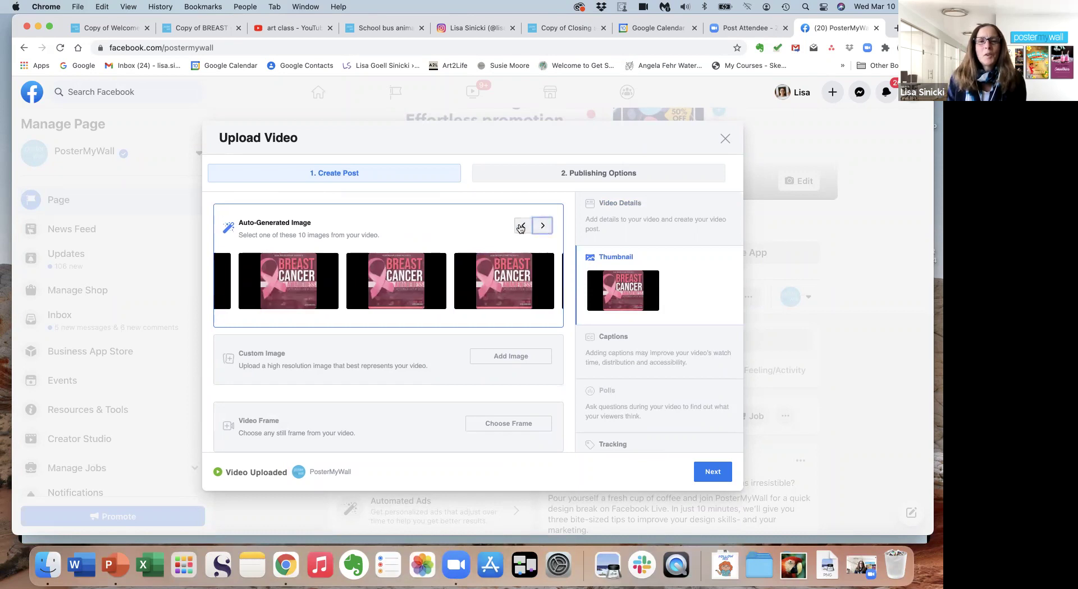
left_click(520, 227)
left_click(520, 227)
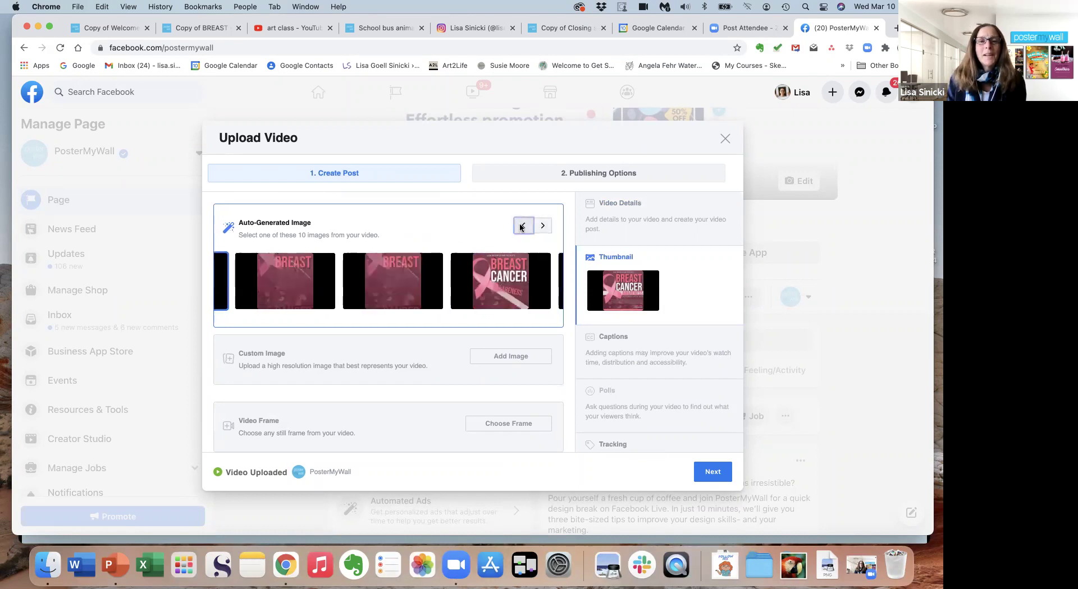
left_click(489, 286)
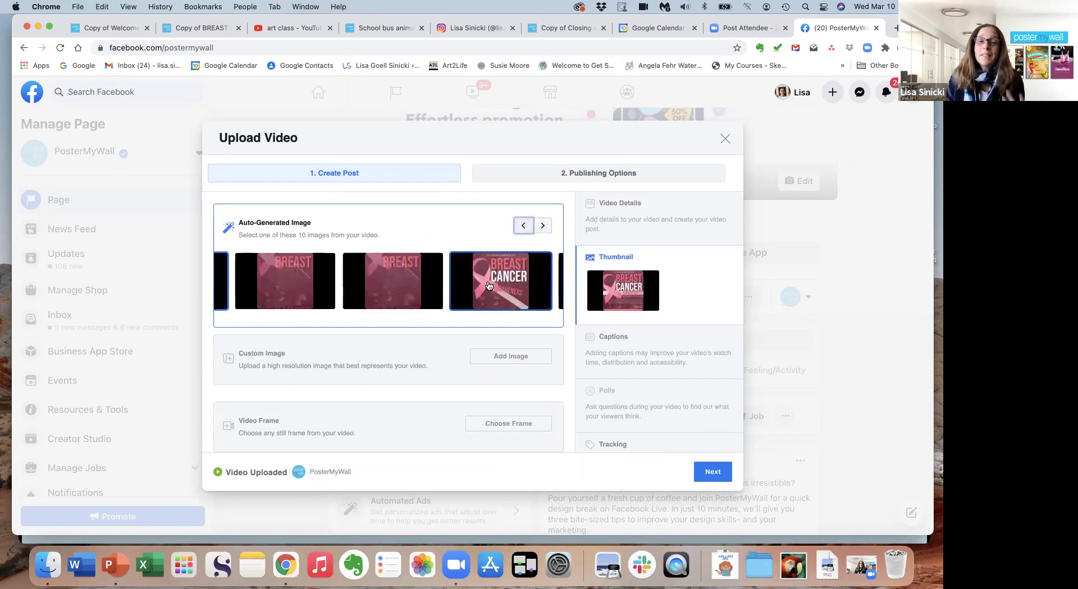
Select the auto-generated thumbnail showing the full BREAST CANCER design, then bring up the tutorial slide show.
left_click(542, 227)
left_click(543, 227)
left_click(543, 226)
left_click(507, 286)
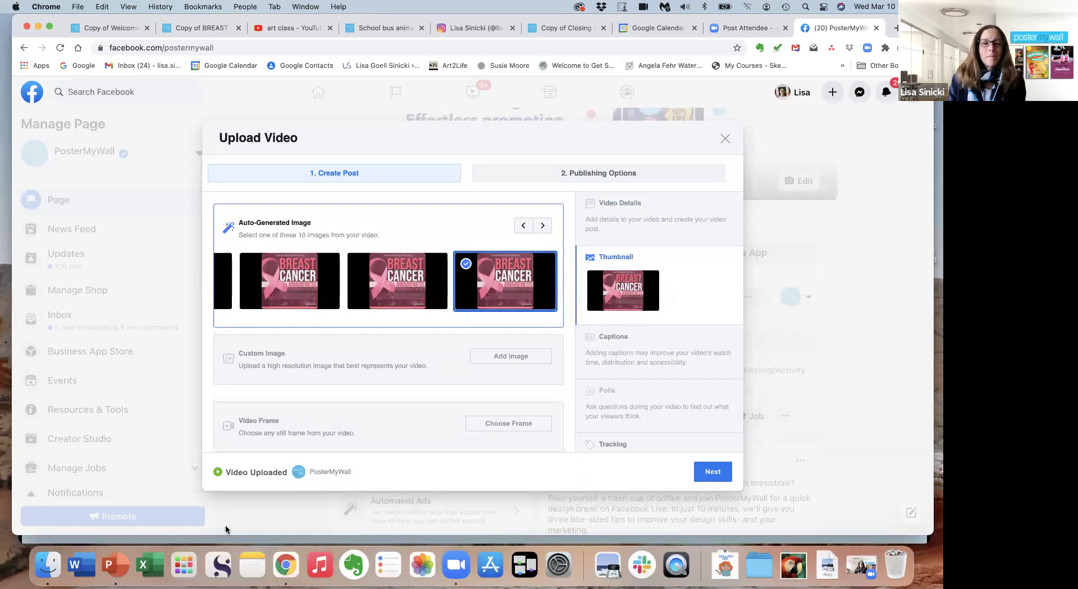
key("super+Tab")
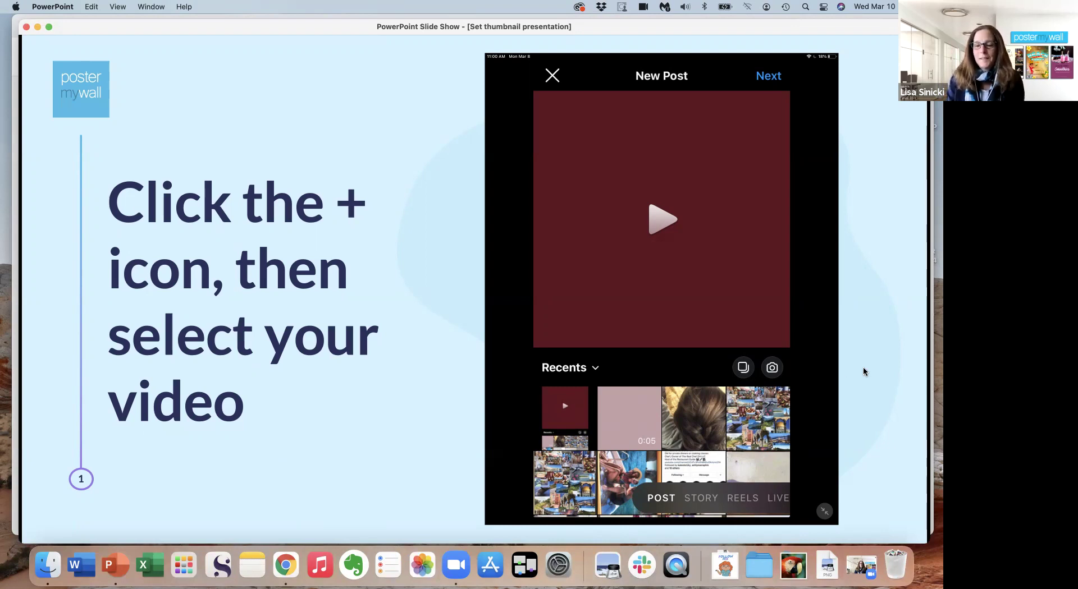
Step through the tutorial slides to slide 4 and play the embedded Breast Cancer intro video.
key("Right")
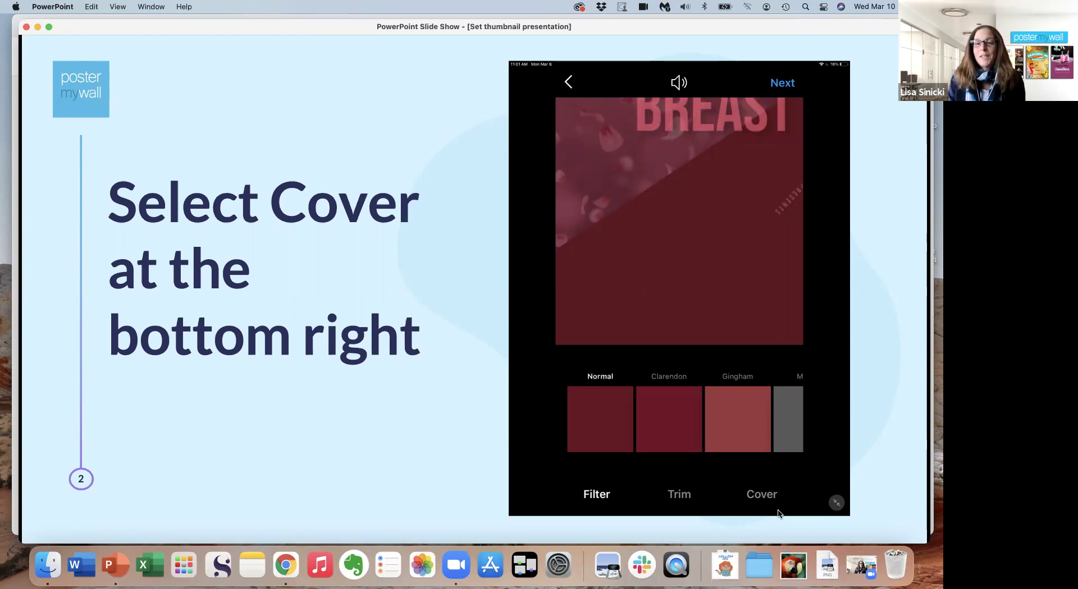
left_click(882, 438)
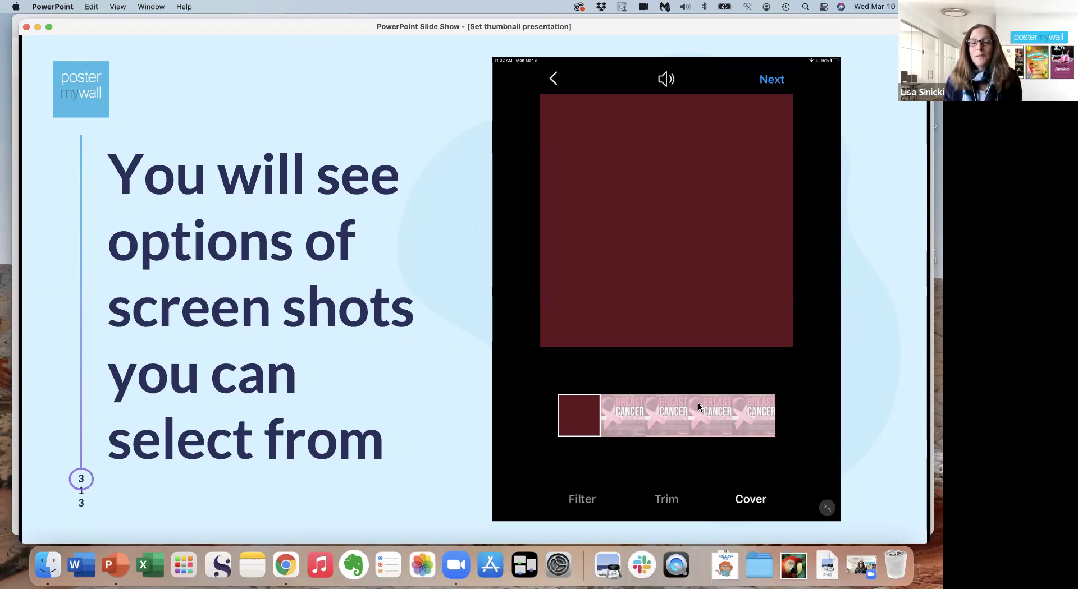
left_click(710, 414)
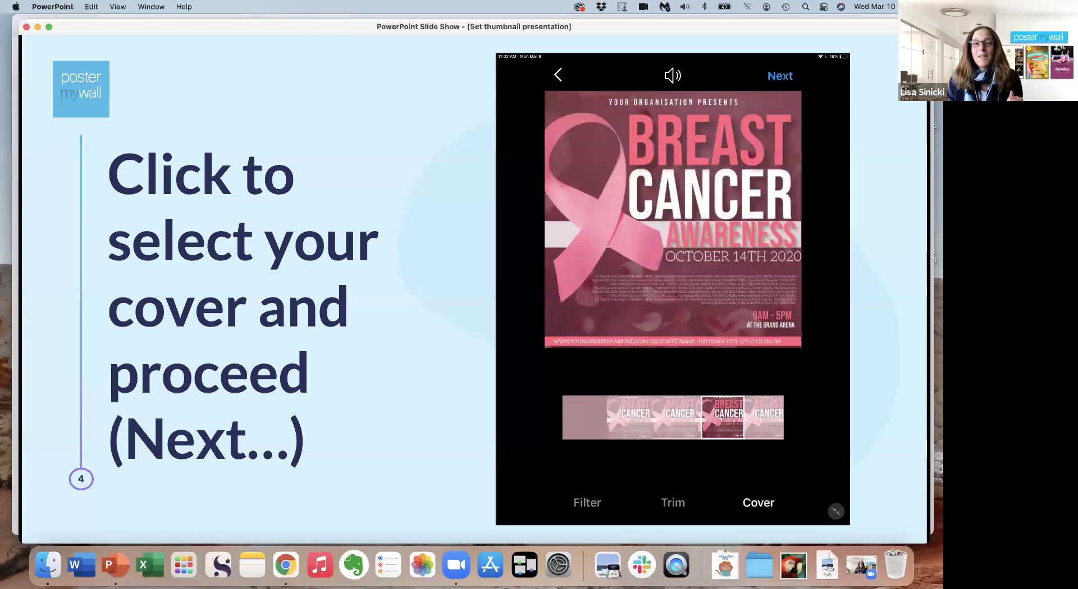
left_click(871, 239)
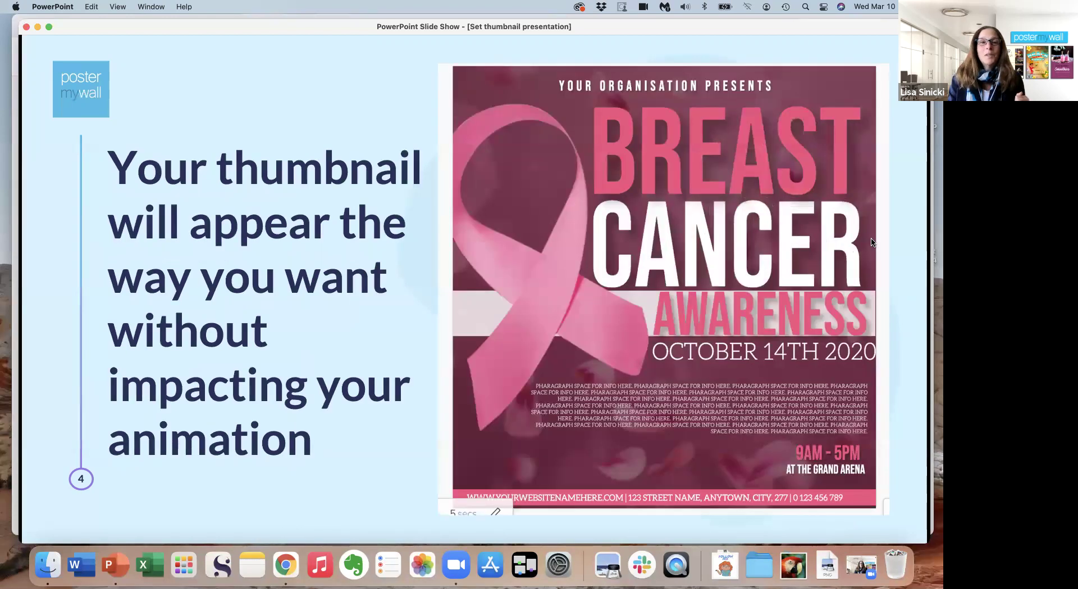
mouse_move(659, 331)
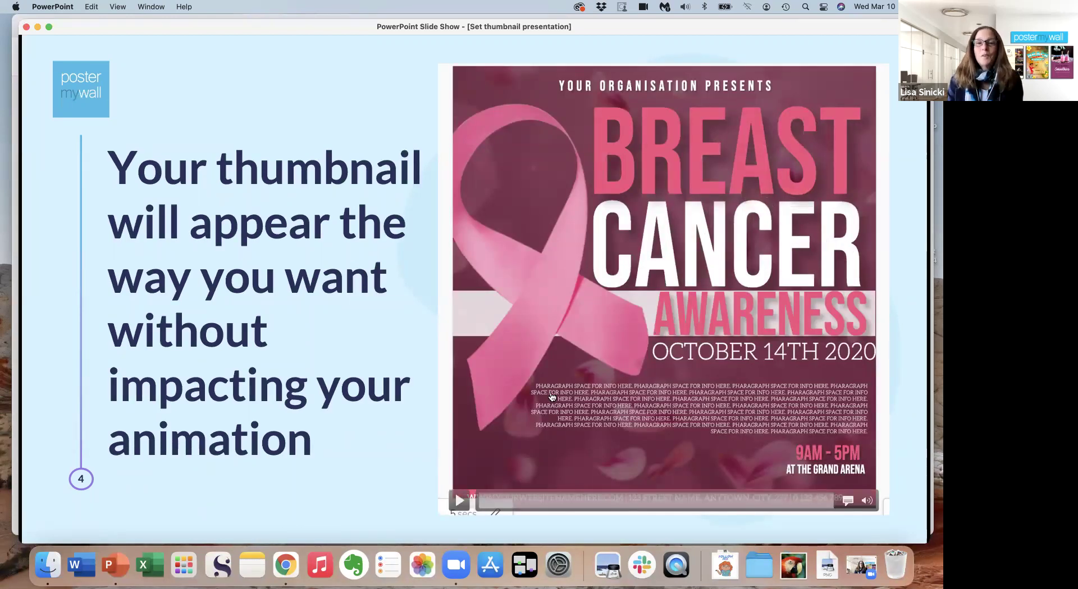
left_click(460, 501)
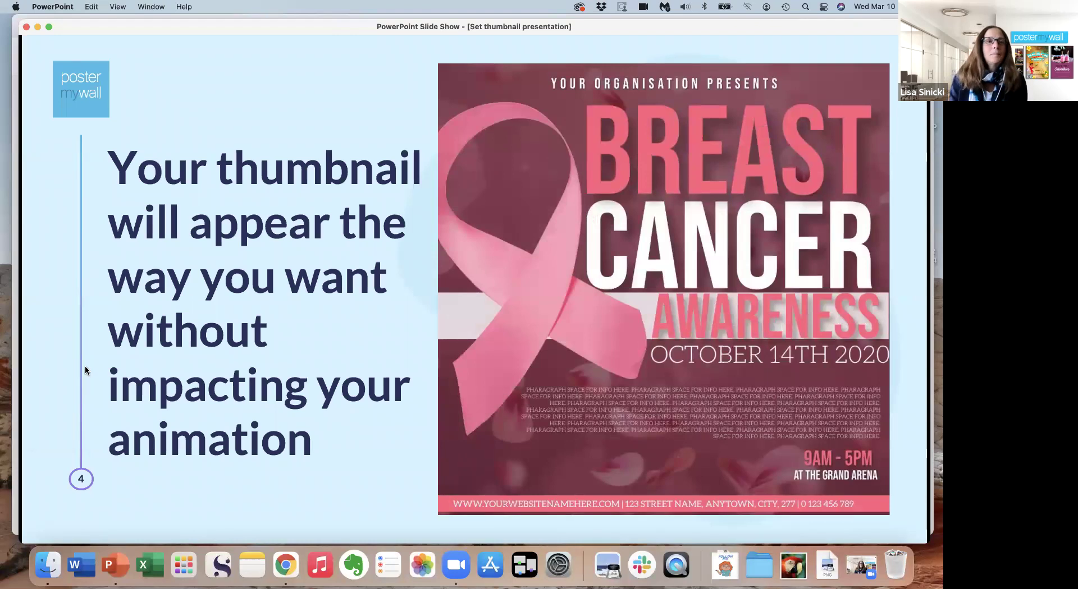
Exit the slide show, close Facebook confirming Leave, and return to the TIPS30 closing slide.
left_click(26, 28)
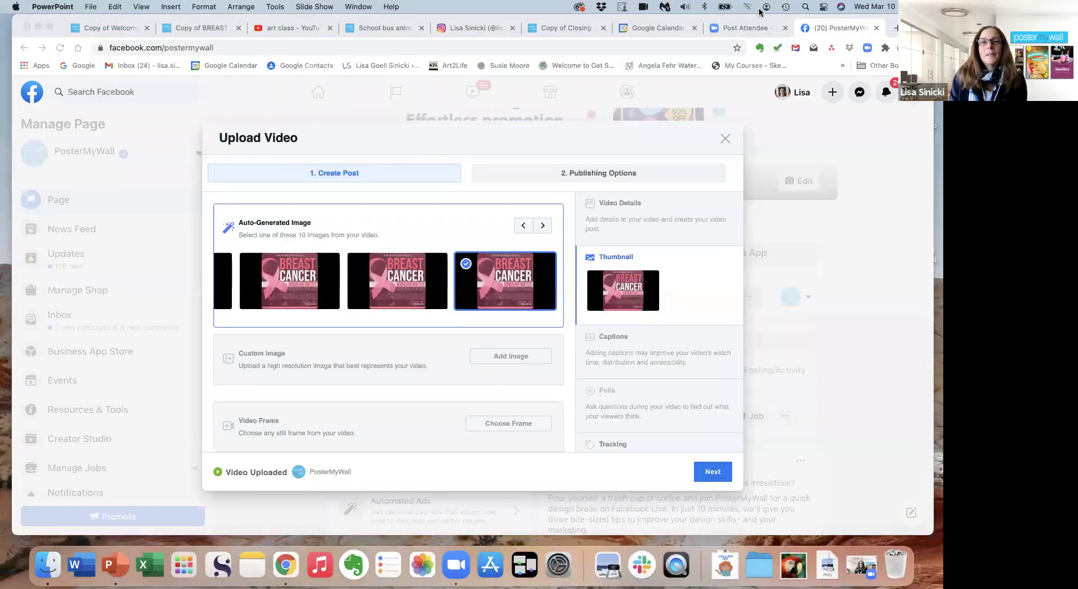
left_click(877, 29)
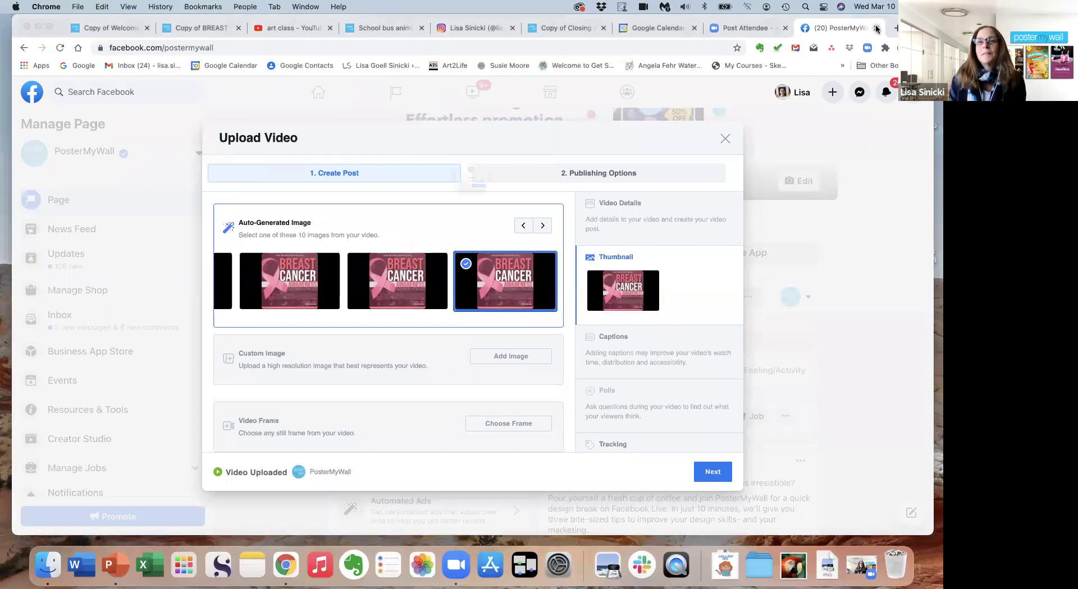
left_click(492, 217)
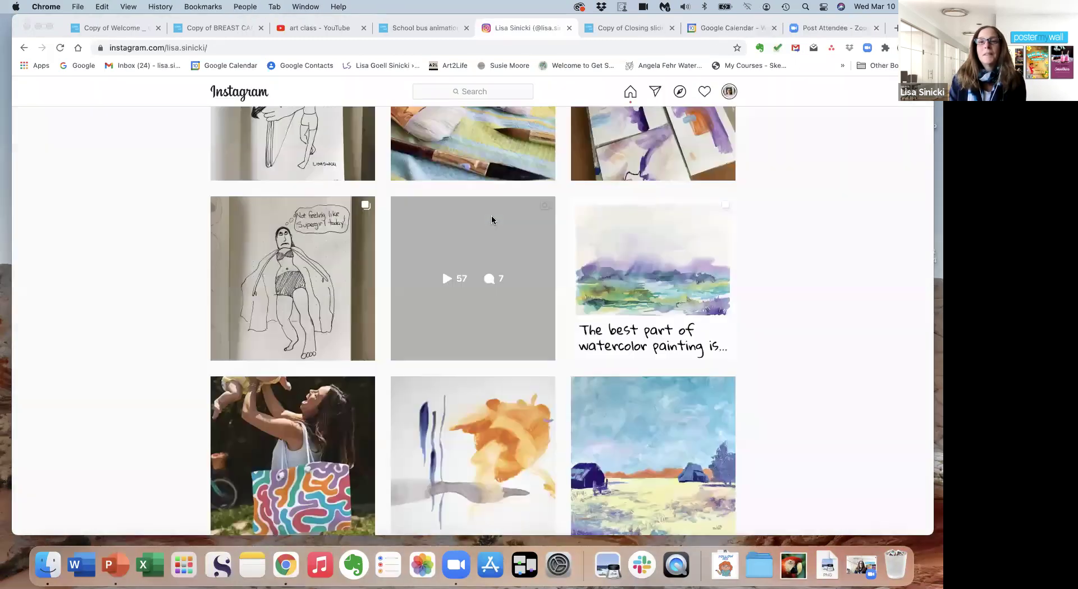
left_click(631, 33)
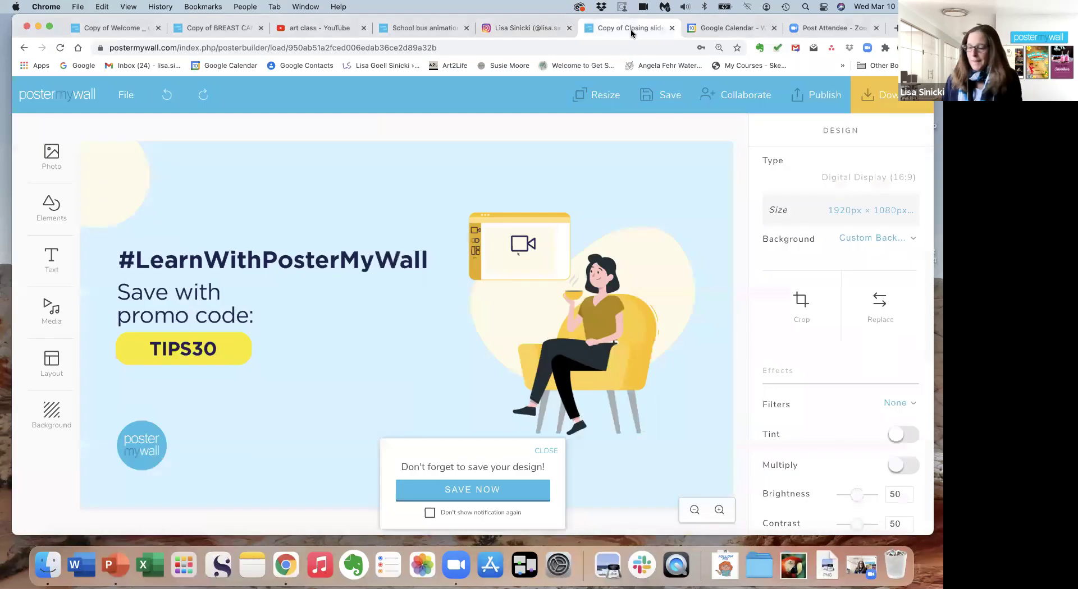